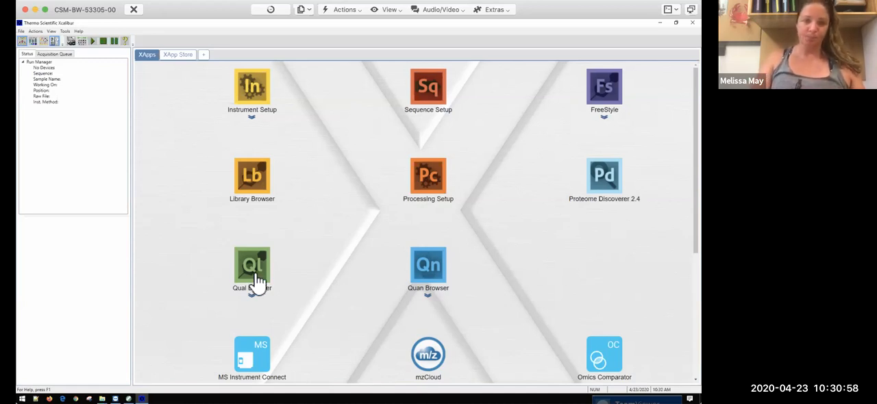
# Step: Launch Qual Browser and open HeLa050719.raw from the Batch 7 folder of Summer 2017 Sirtuin Proteomics on the network Data drive
pyautogui.click(258, 274)
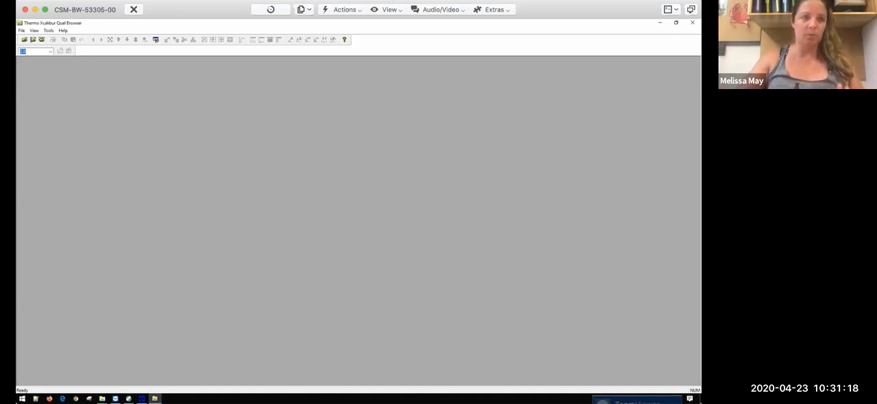
pyautogui.click(24, 39)
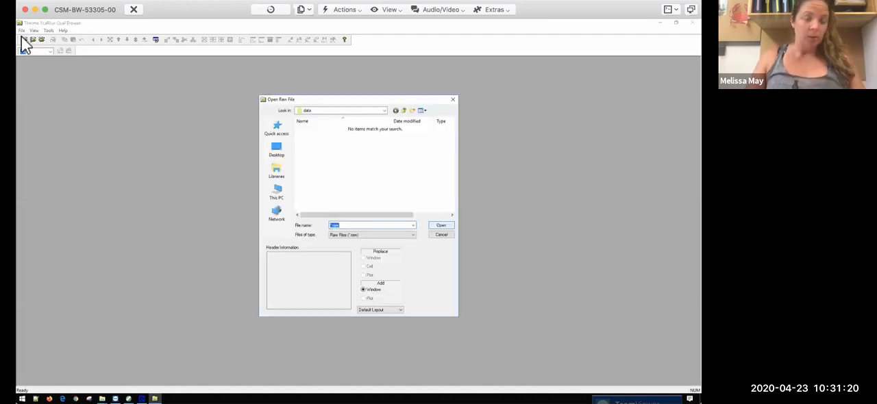
pyautogui.click(283, 197)
pyautogui.scroll(-3, 331, 198)
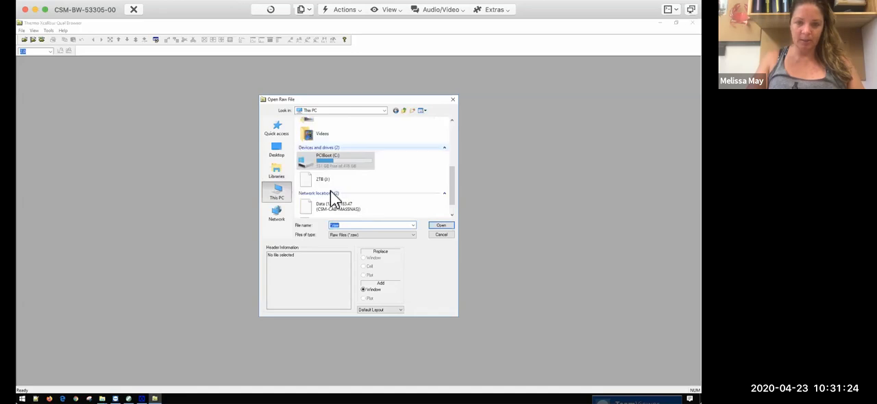
pyautogui.doubleClick(359, 207)
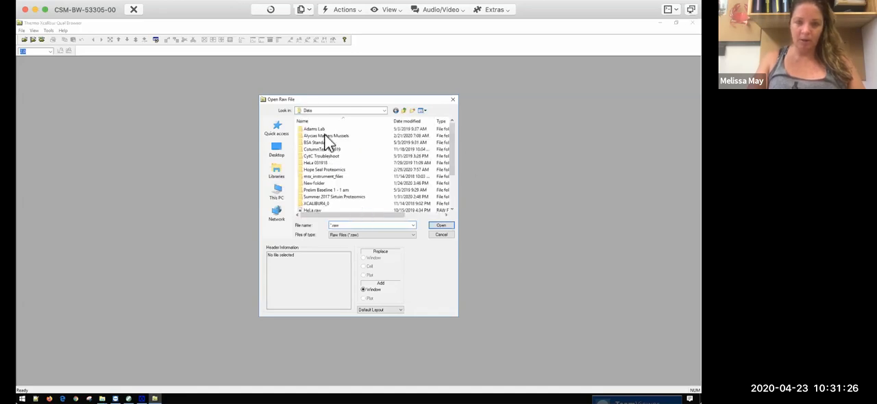
pyautogui.doubleClick(321, 197)
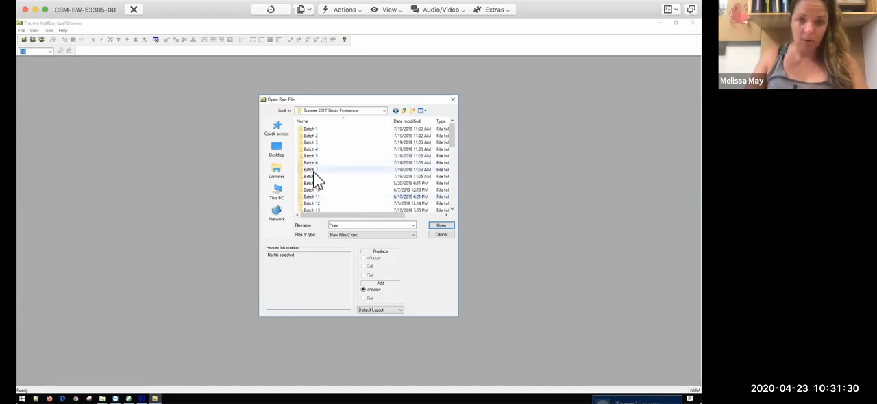
pyautogui.doubleClick(314, 171)
pyautogui.scroll(-3, 319, 167)
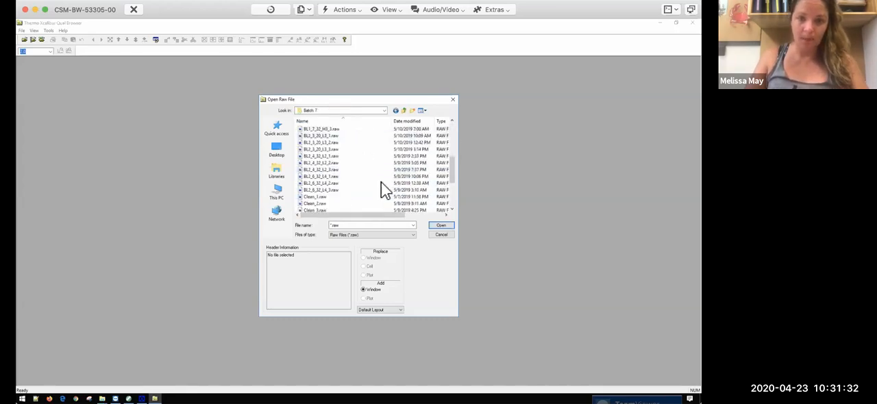
pyautogui.scroll(-5, 382, 188)
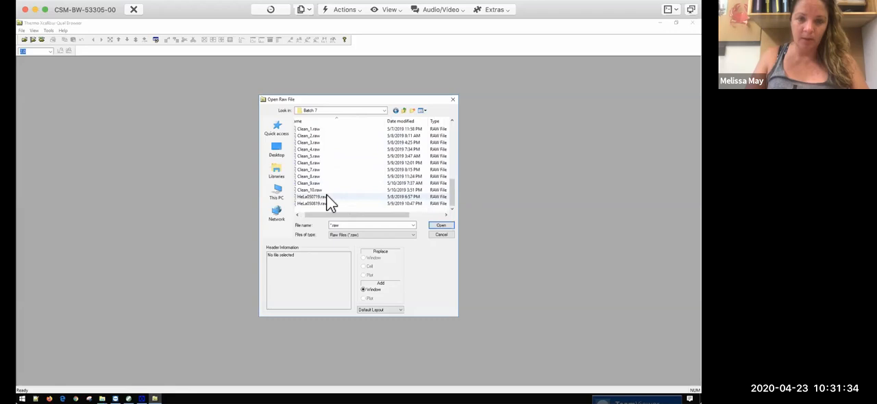
pyautogui.doubleClick(328, 197)
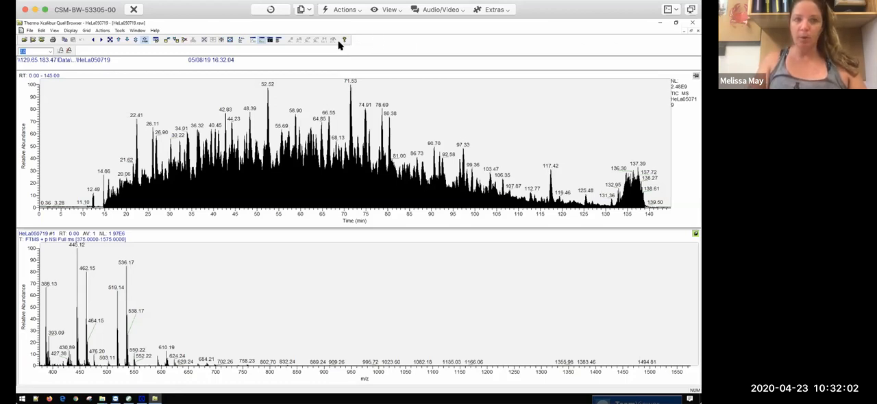
pyautogui.click(46, 11)
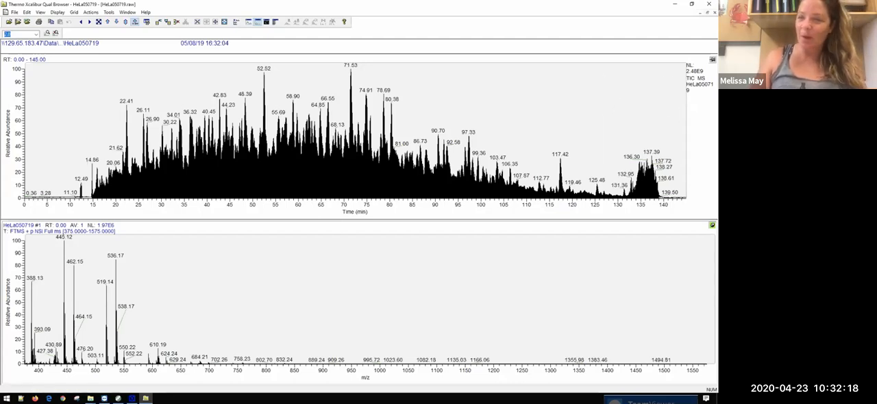
# Step: Make the spectrum pane active and display the mass spectrum at about 52.5 min from the chromatogram
pyautogui.click(713, 59)
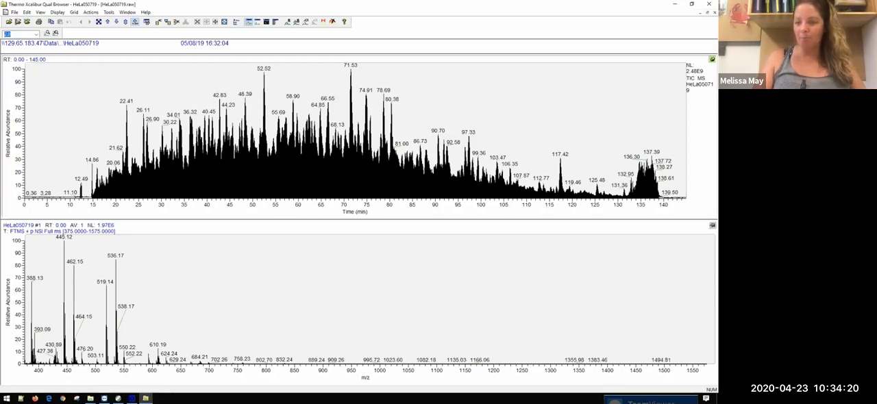
pyautogui.click(713, 225)
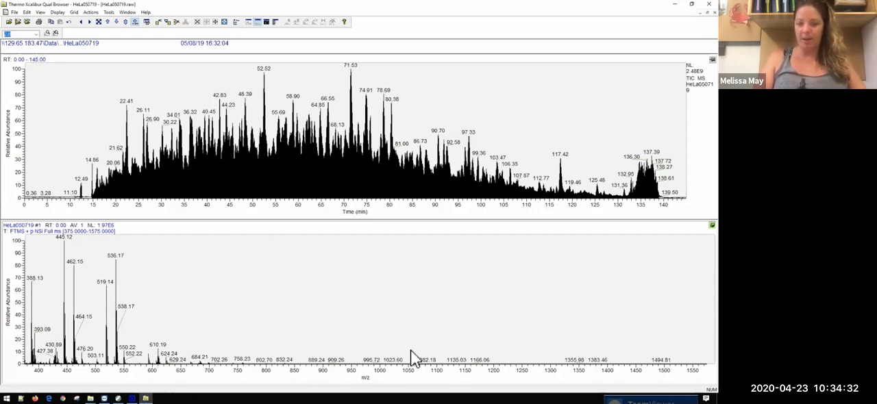
pyautogui.click(264, 126)
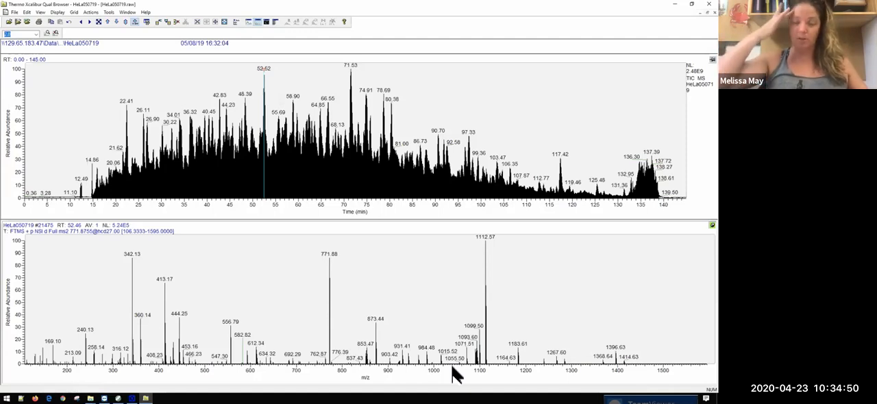
# Step: Add resolution and charge labels to the peaks in the mass spectrum
pyautogui.rightClick(413, 275)
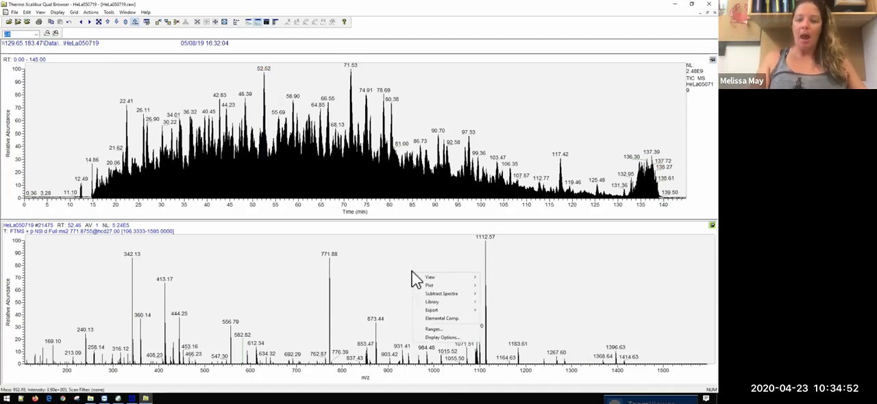
pyautogui.click(440, 337)
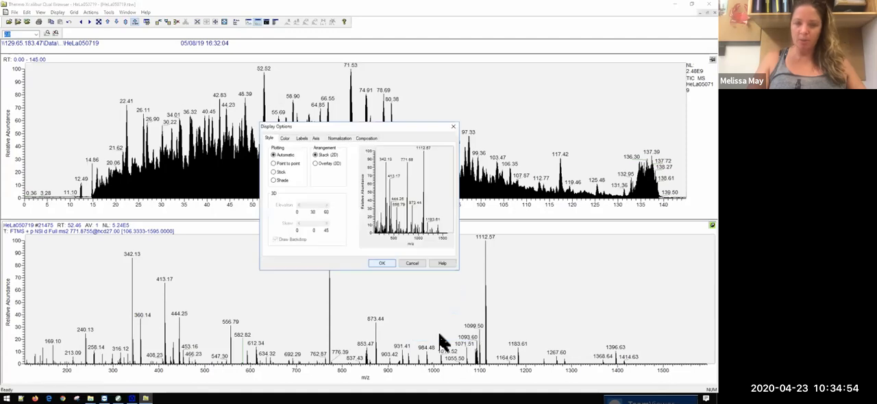
pyautogui.click(307, 137)
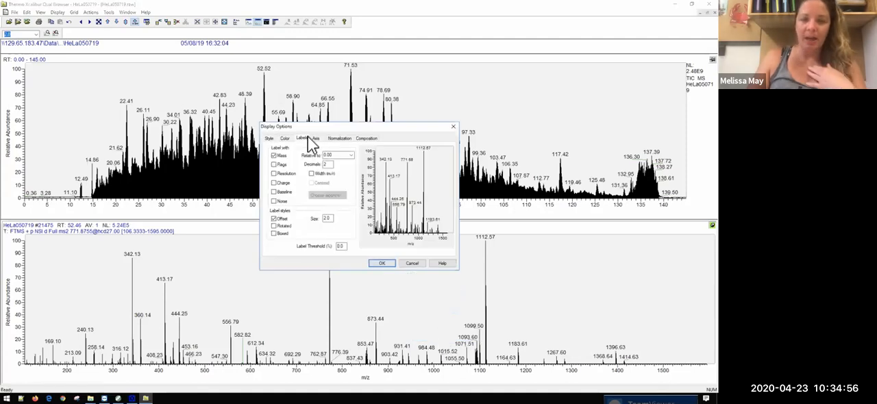
pyautogui.click(279, 184)
pyautogui.click(281, 174)
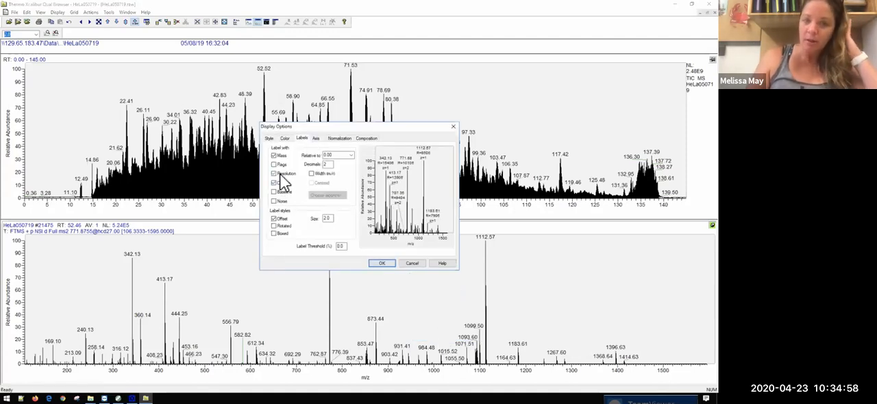
pyautogui.click(380, 264)
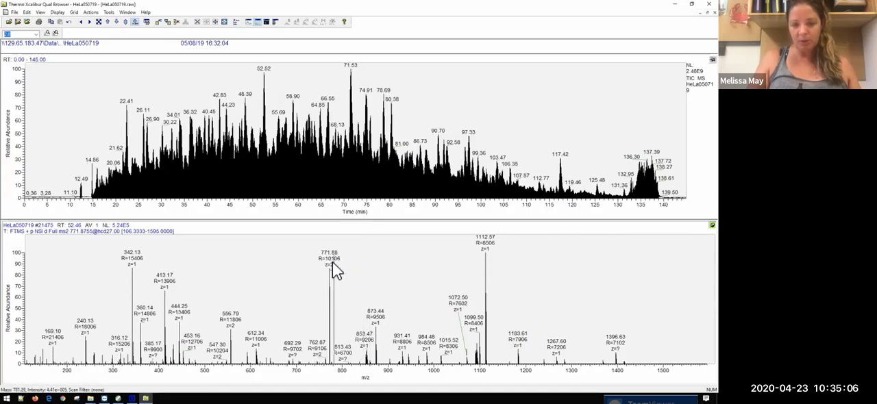
# Step: Show the mass spectra at about 37.9, 30.7, 47.6 and 52.5 min, and zoom the last one to about 526–603 m/z
pyautogui.click(379, 169)
pyautogui.click(198, 173)
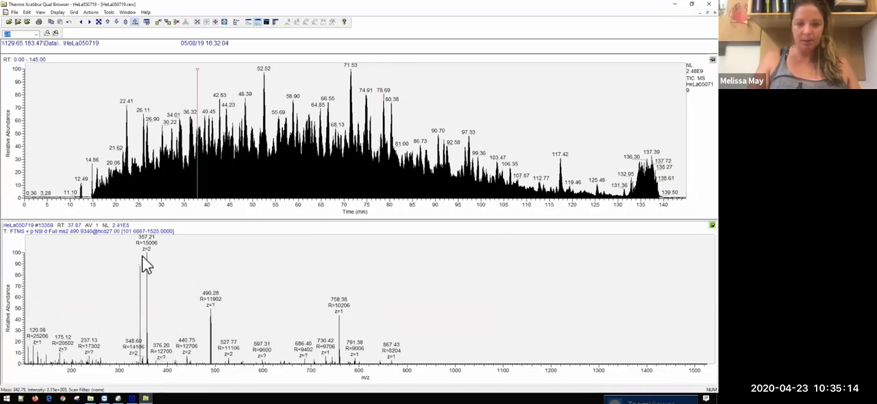
pyautogui.click(165, 158)
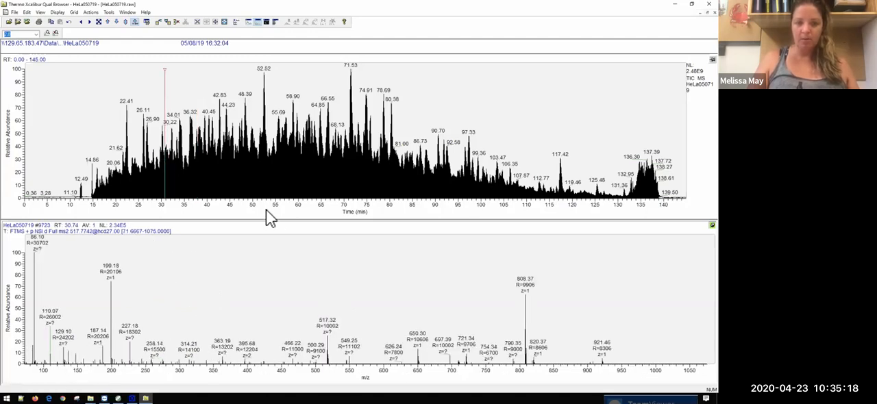
pyautogui.click(241, 169)
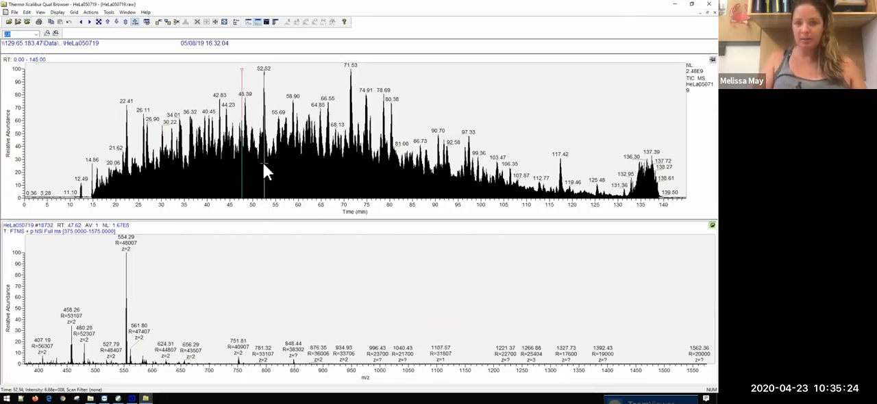
pyautogui.click(262, 162)
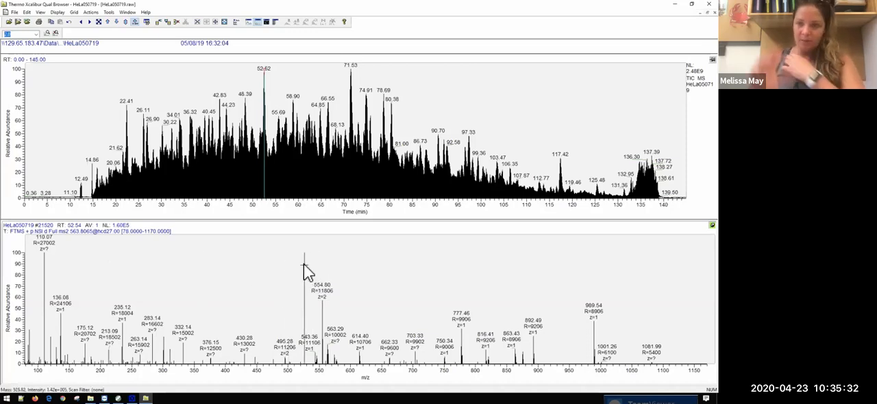
pyautogui.moveTo(303, 263); pyautogui.dragTo(351, 266)
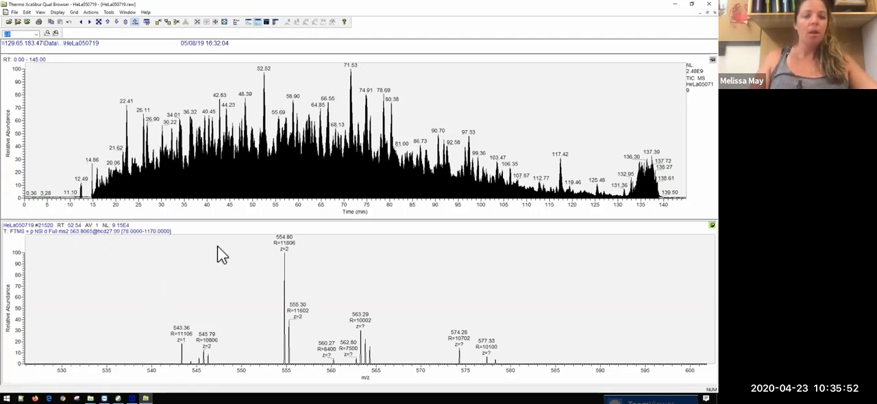
# Step: Replace the chromatogram with the Tune Method report and look through its tune and calibration data
pyautogui.click(712, 60)
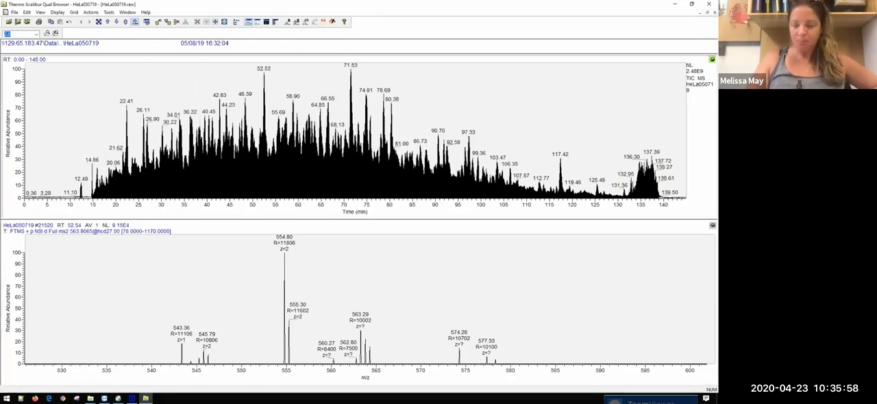
pyautogui.rightClick(651, 120)
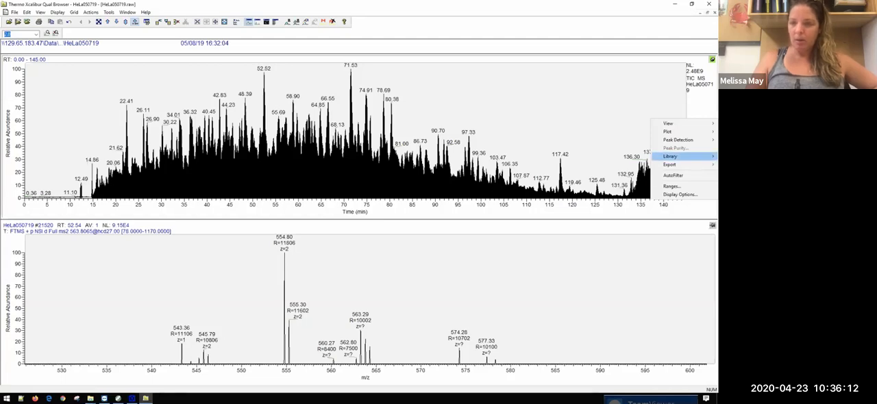
pyautogui.moveTo(668, 124)
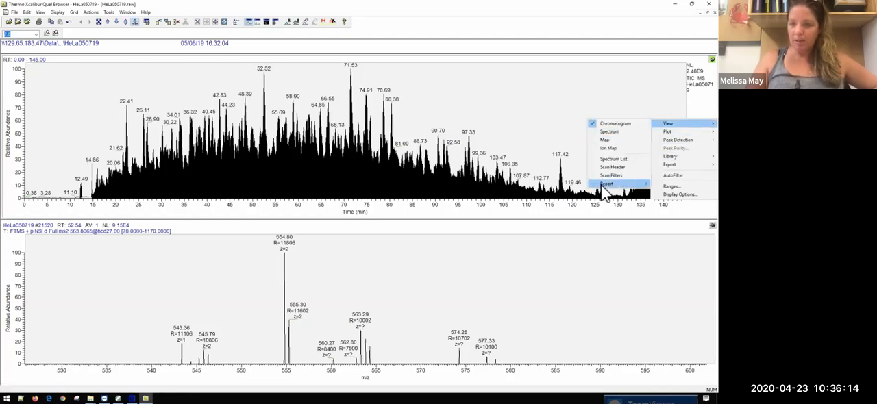
pyautogui.moveTo(606, 184)
pyautogui.click(548, 184)
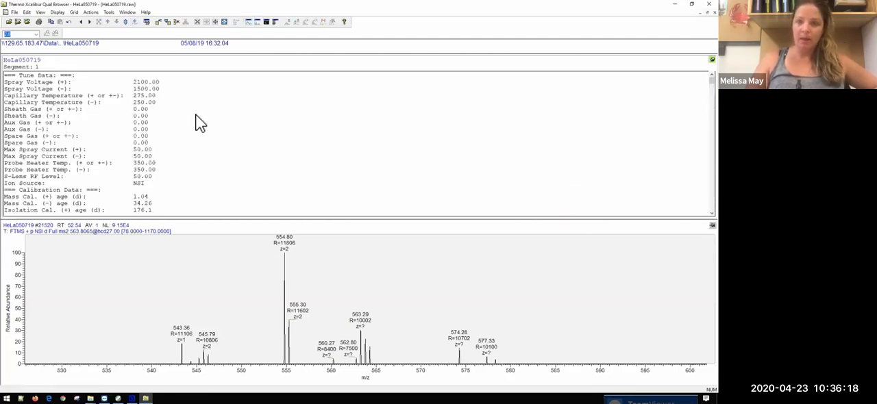
pyautogui.moveTo(712, 81); pyautogui.dragTo(711, 207)
pyautogui.scroll(15, 676, 88)
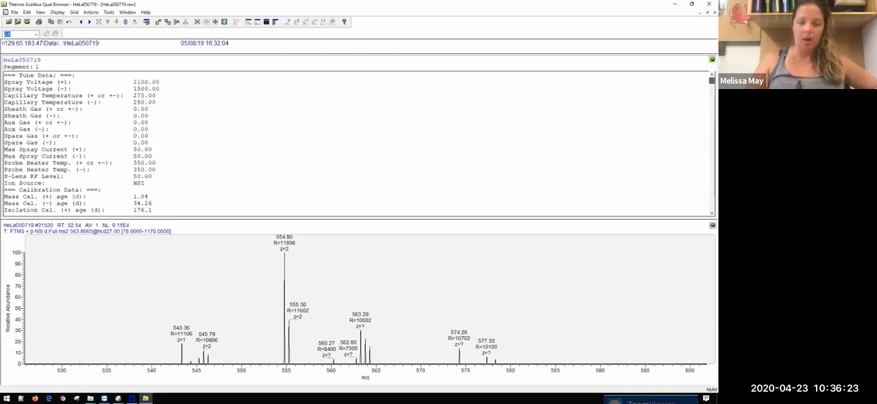
# Step: Show the Instrument Method report in place of the Tune Method report to read the instrument setup
pyautogui.rightClick(669, 89)
pyautogui.moveTo(668, 93)
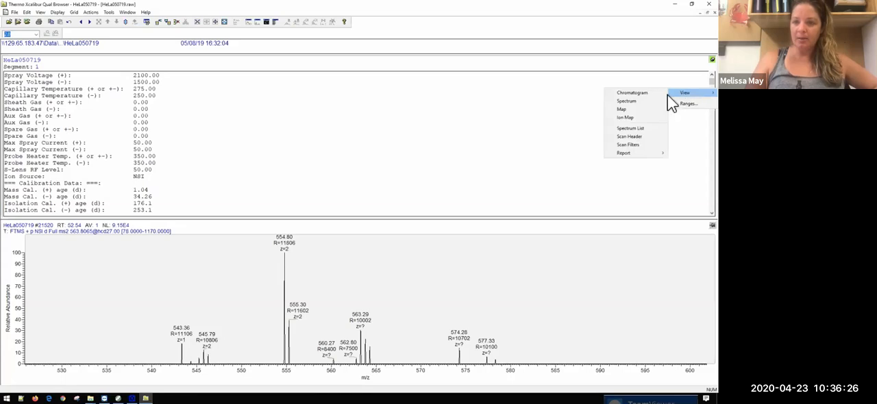
pyautogui.moveTo(624, 154)
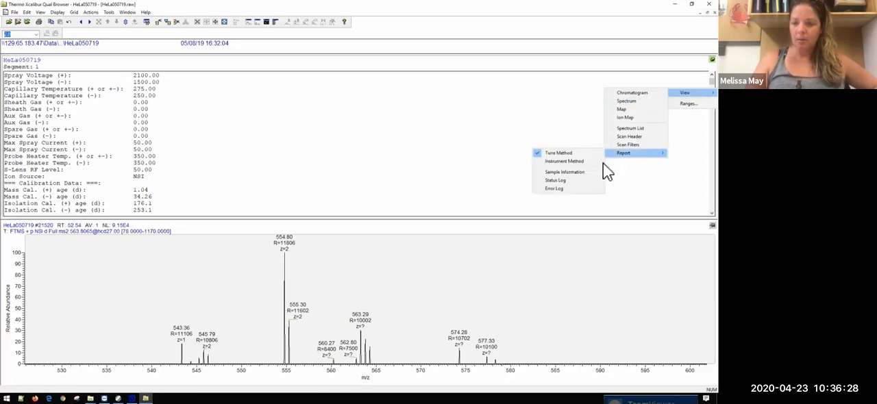
pyautogui.click(593, 166)
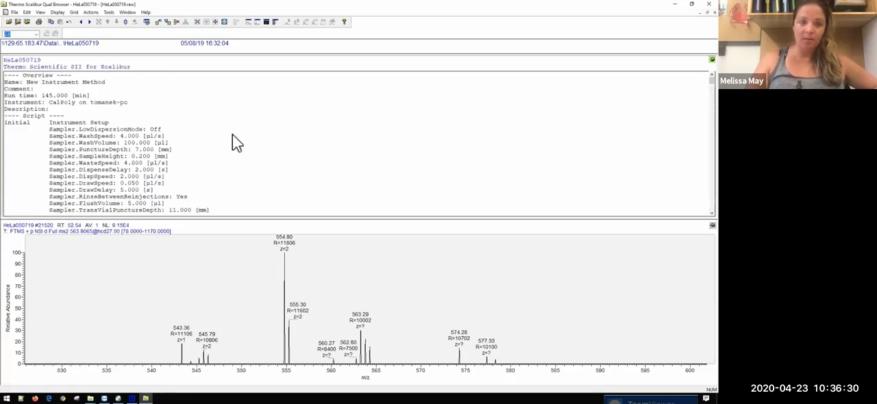
pyautogui.moveTo(711, 81)
pyautogui.mouseDown()
pyautogui.moveTo(711, 198)
pyautogui.moveTo(711, 80)
pyautogui.mouseUp()
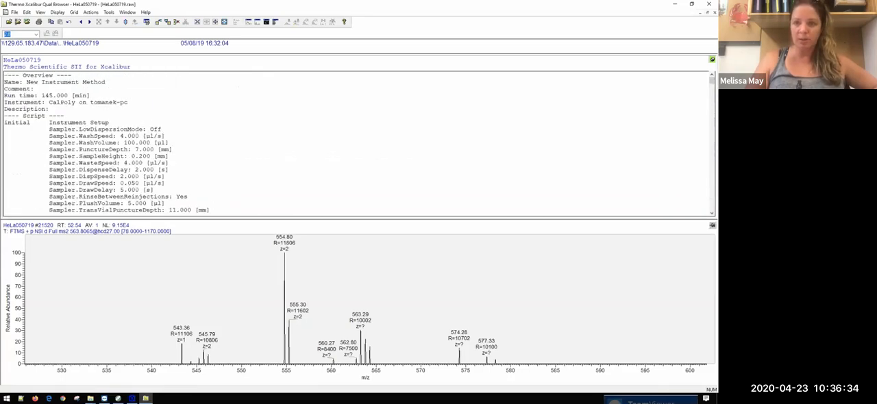
# Step: Bring back the chromatogram in place of the Instrument Method report above the mass spectrum
pyautogui.rightClick(712, 59)
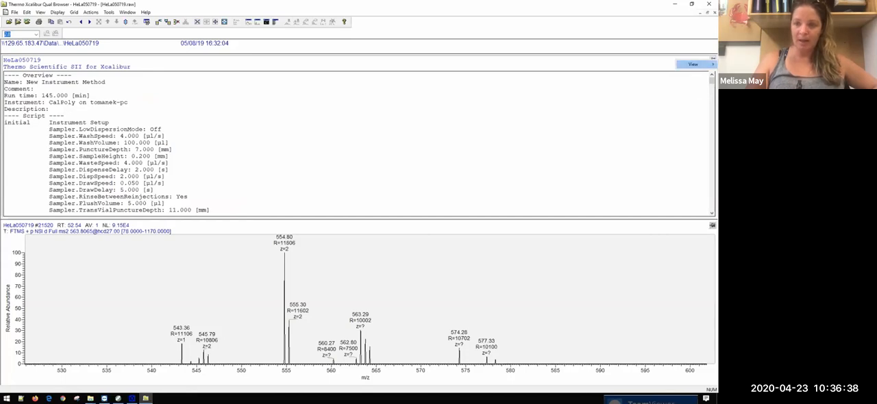
pyautogui.click(693, 64)
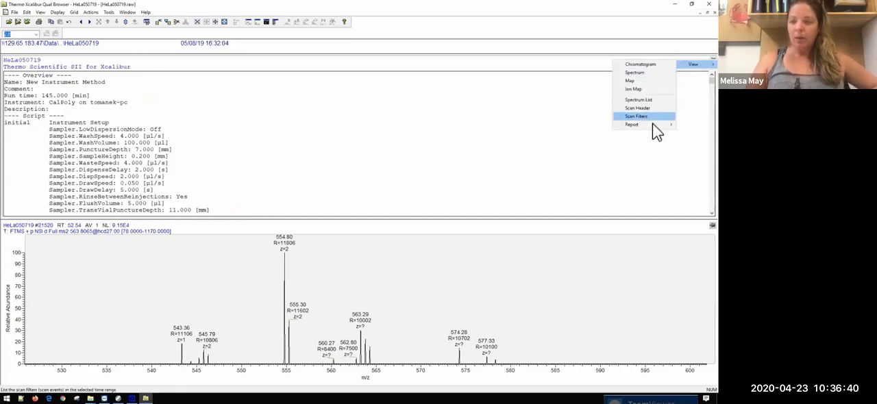
pyautogui.moveTo(654, 127)
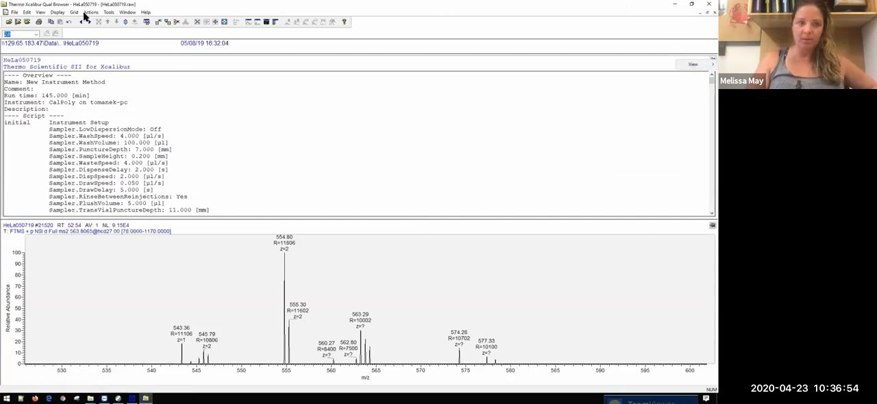
pyautogui.click(693, 64)
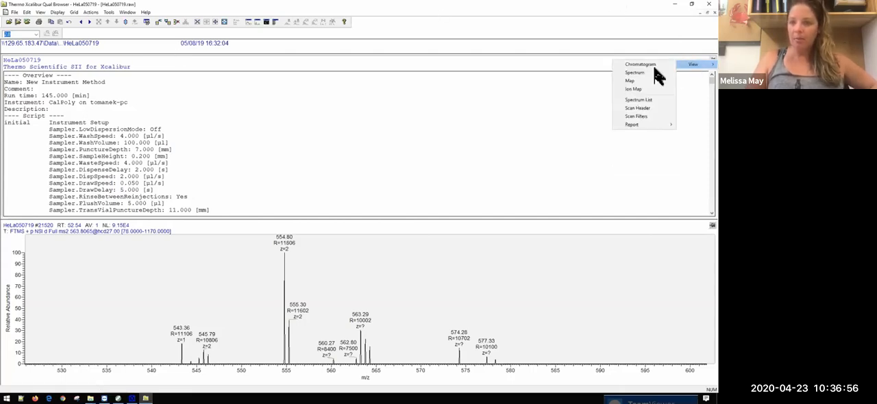
pyautogui.click(655, 77)
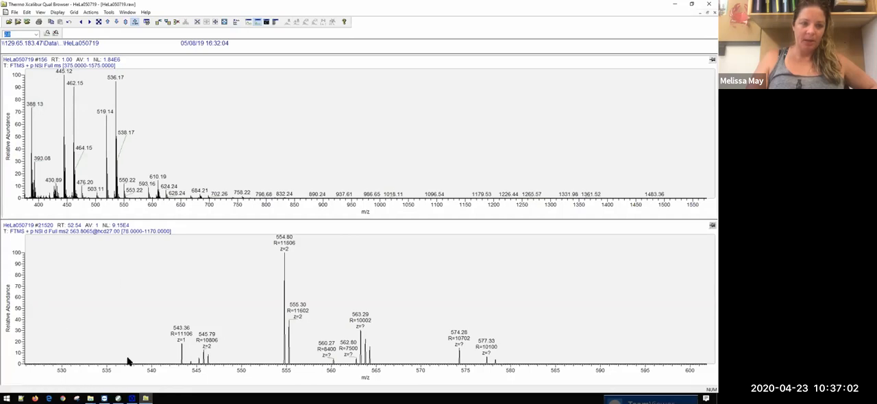
pyautogui.rightClick(635, 75)
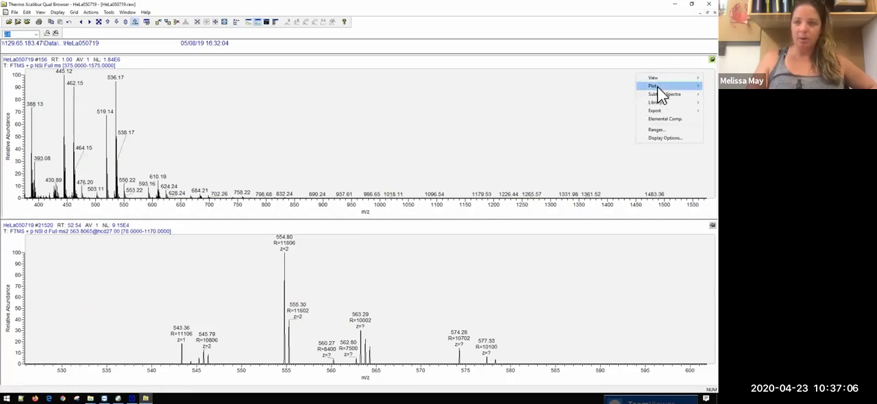
pyautogui.moveTo(658, 78)
pyautogui.click(614, 78)
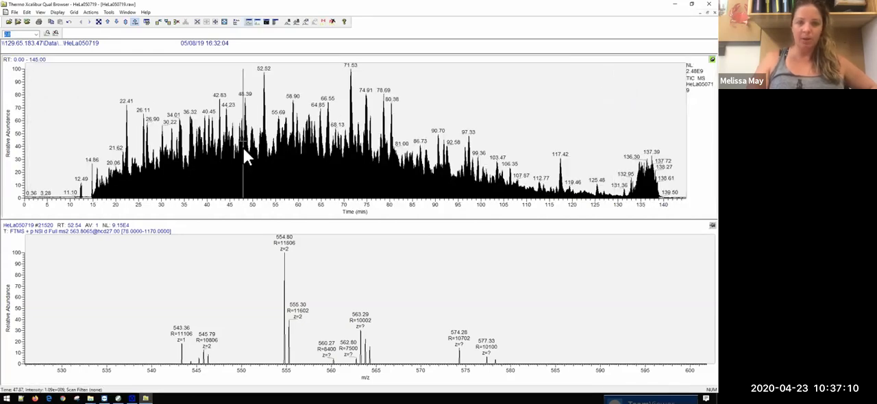
# Step: Plot the LoadingPump_Pressure trace from the A/D card detector instead of the TIC and examine its early pressure peak
pyautogui.rightClick(674, 125)
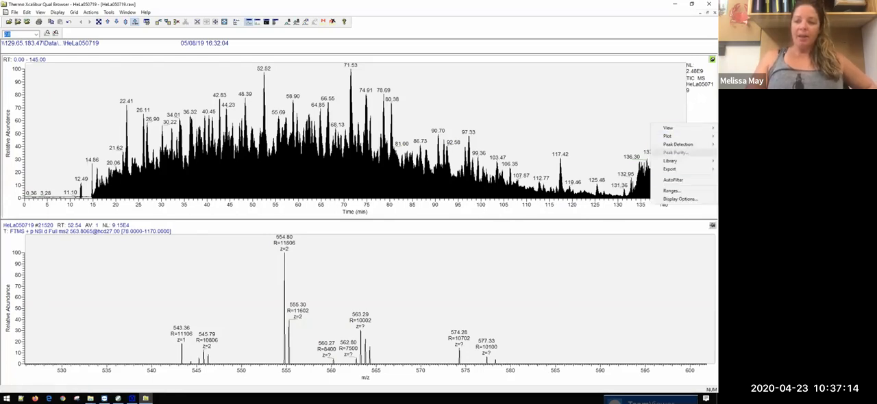
pyautogui.click(691, 191)
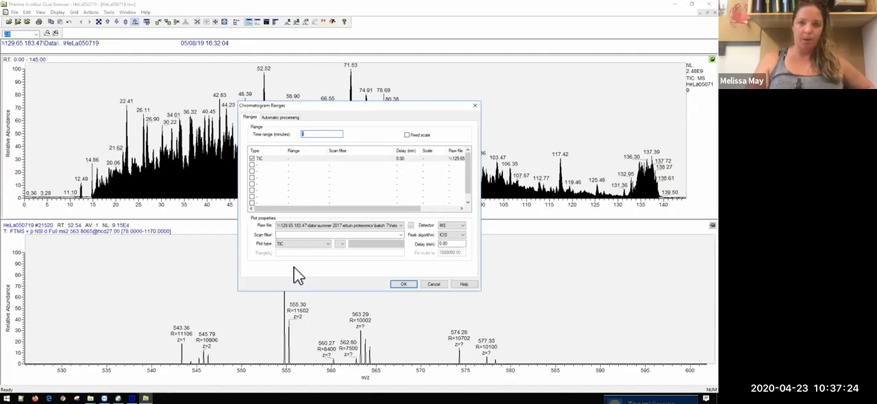
pyautogui.click(452, 230)
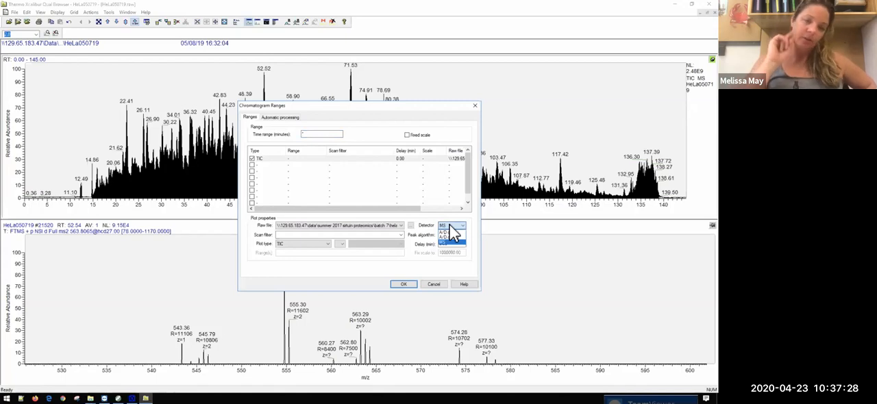
pyautogui.click(450, 232)
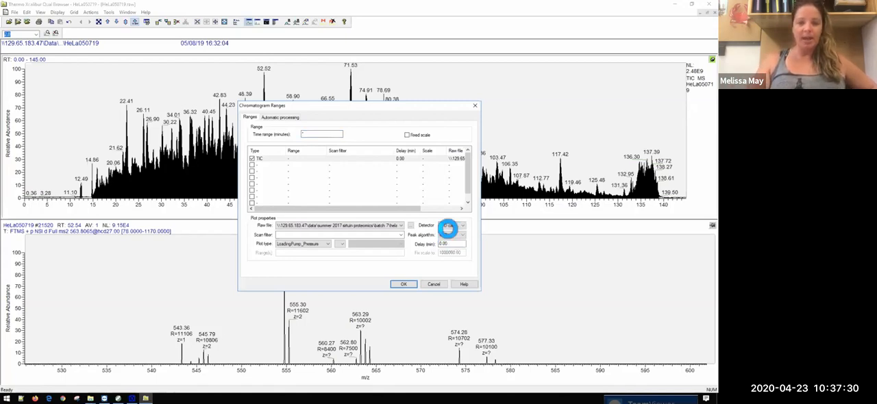
pyautogui.click(404, 284)
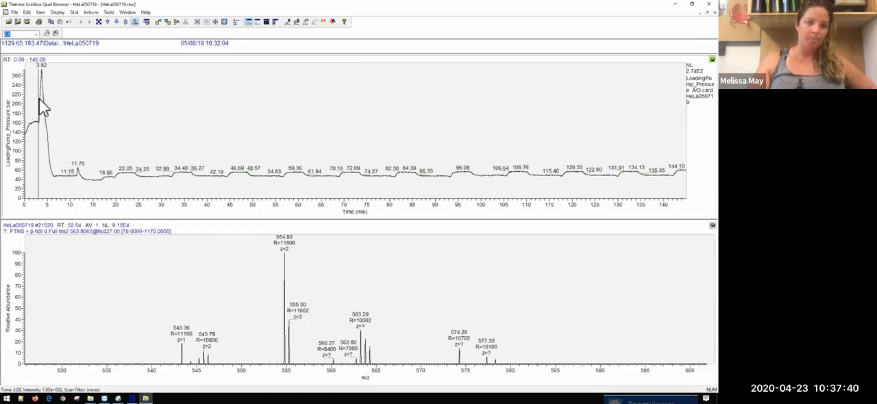
pyautogui.moveTo(43, 76); pyautogui.dragTo(61, 179)
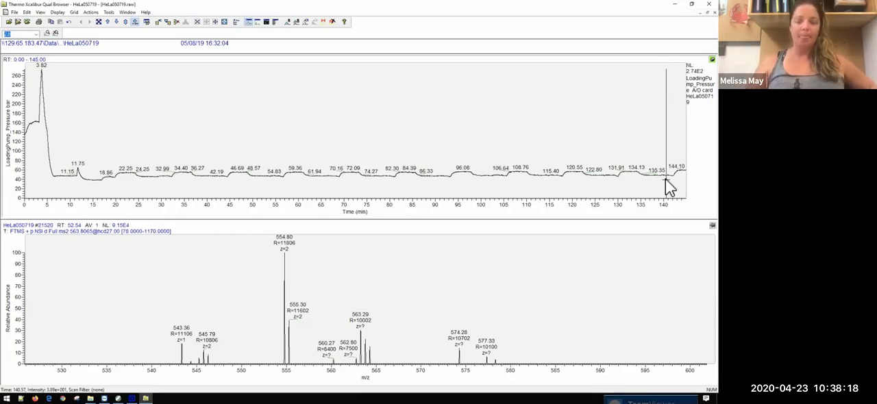
# Step: Switch the chromatogram's detector to A/D card 2 to show the NC_Pump_Pressure trace
pyautogui.rightClick(651, 141)
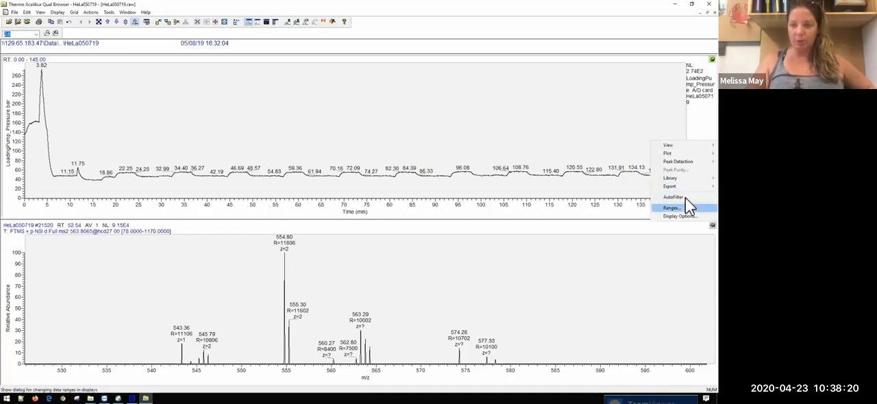
pyautogui.moveTo(672, 144)
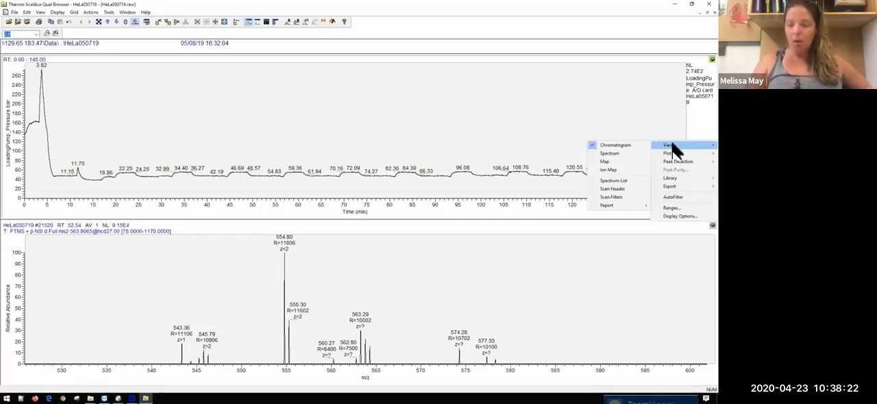
pyautogui.click(674, 216)
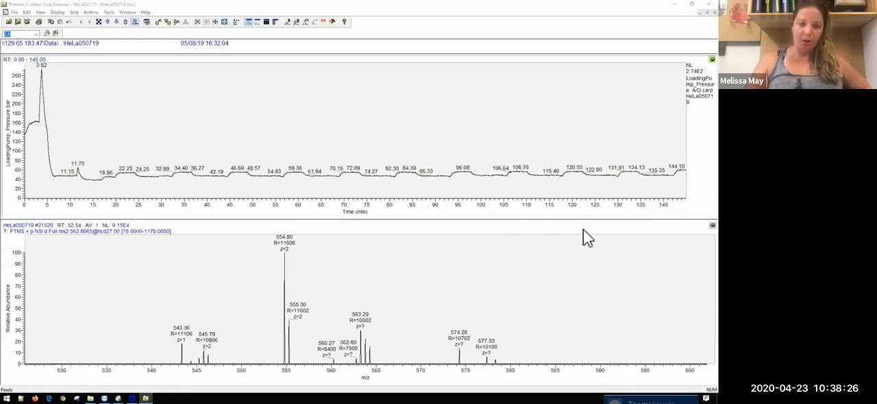
pyautogui.click(454, 226)
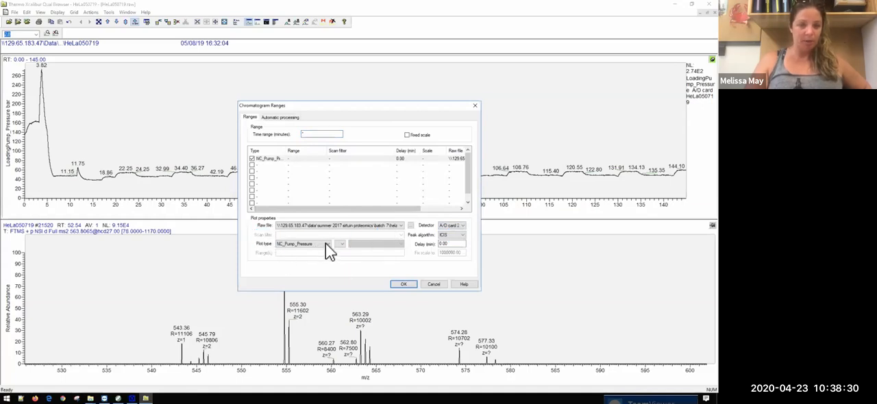
pyautogui.click(403, 284)
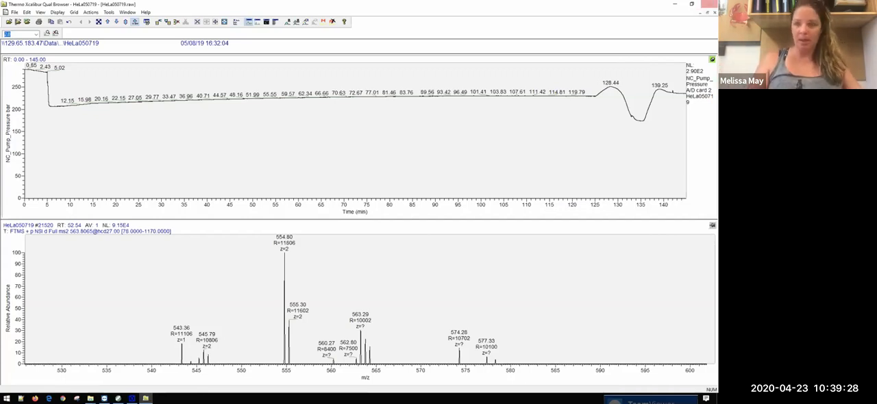
# Step: Plot the MS detector's Base Peak chromatogram with the scan filter FTMS + p NSI Full ms [375.0000-1575.0000]
pyautogui.rightClick(711, 59)
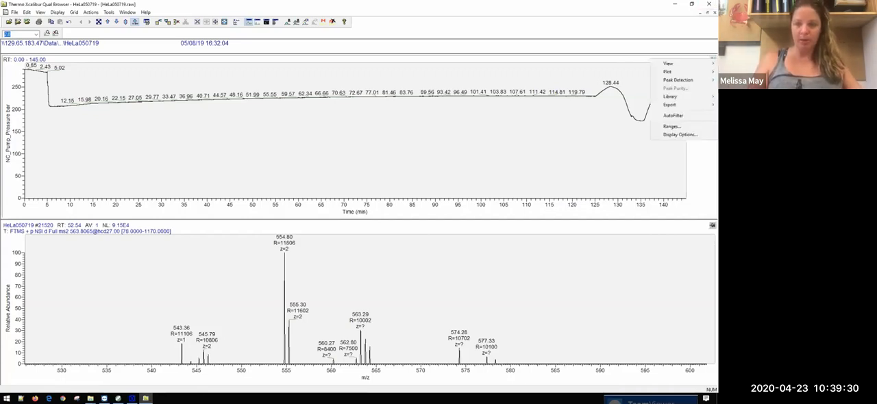
pyautogui.click(692, 126)
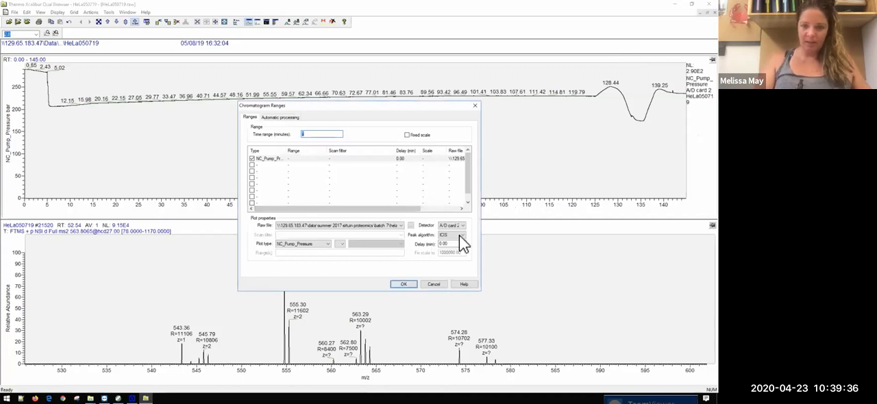
pyautogui.click(463, 226)
pyautogui.click(455, 244)
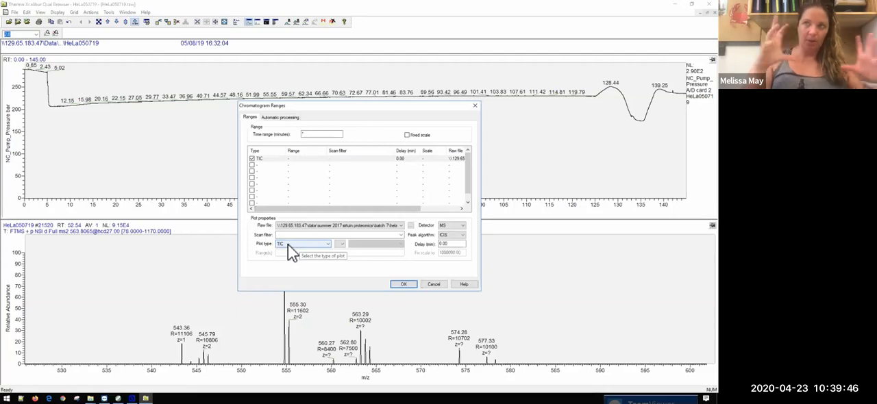
pyautogui.click(323, 244)
pyautogui.click(312, 259)
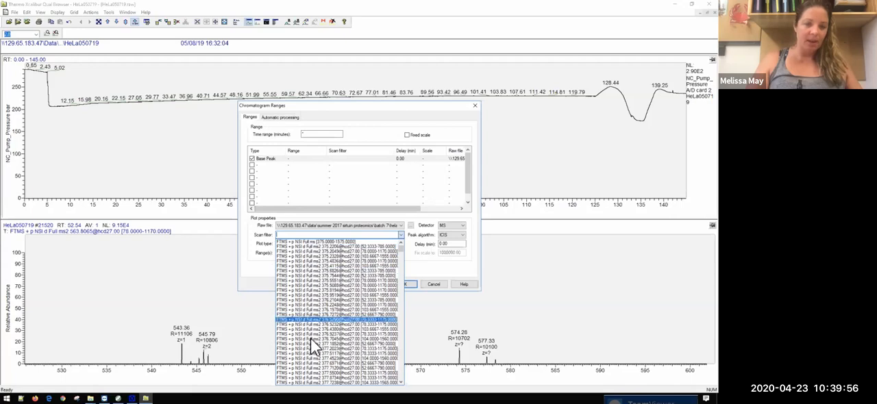
pyautogui.moveTo(404, 256); pyautogui.dragTo(394, 383)
pyautogui.moveTo(400, 355); pyautogui.dragTo(405, 234)
pyautogui.click(357, 242)
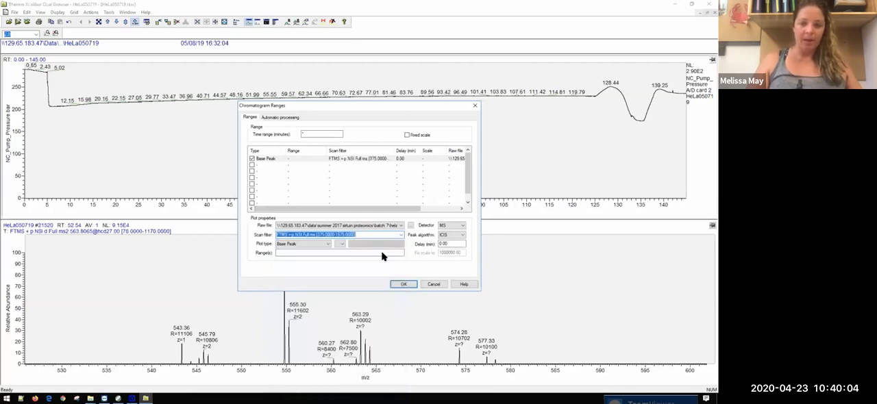
pyautogui.click(403, 285)
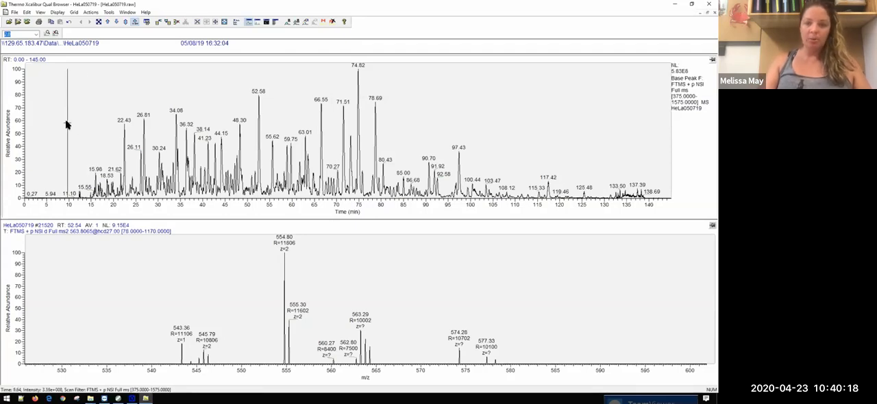
# Step: Zoom the base peak chromatogram to about 10–110 min and restore its full relative abundance scale
pyautogui.moveTo(66, 124); pyautogui.dragTo(66, 107)
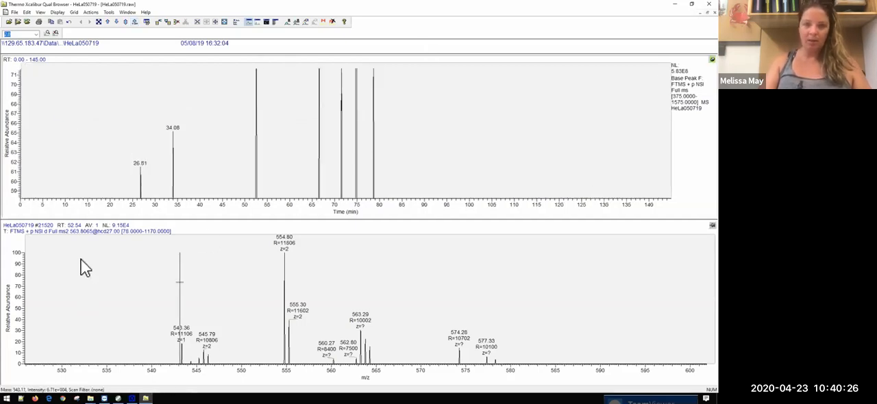
pyautogui.moveTo(65, 110); pyautogui.dragTo(514, 112)
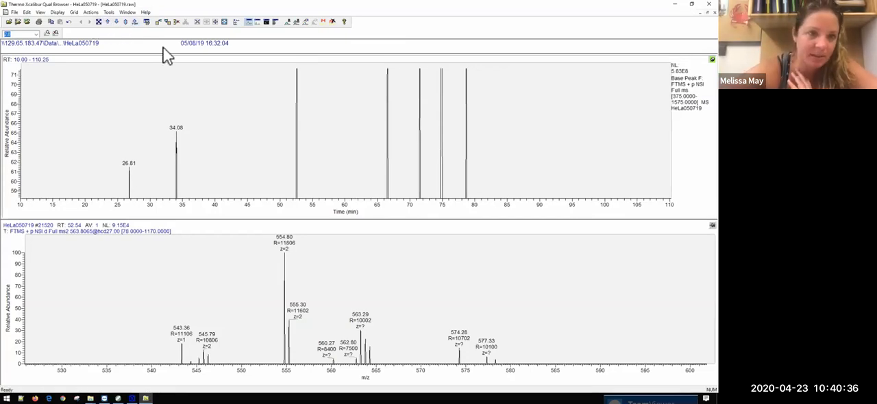
pyautogui.click(126, 22)
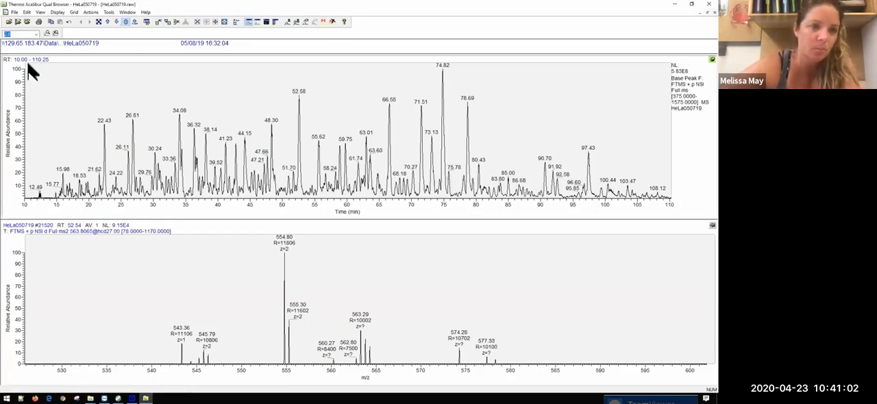
# Step: Open the raw file CytC012319_2.raw from the CytC Troubleshoot folder in a new window
pyautogui.click(9, 21)
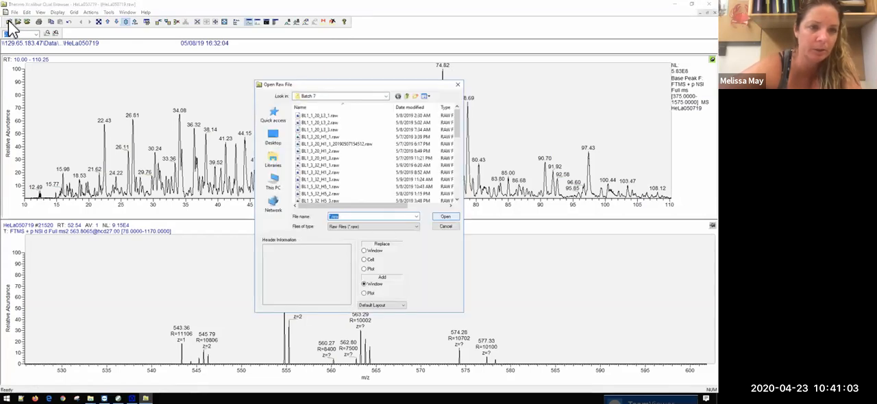
pyautogui.click(406, 97)
pyautogui.click(406, 97)
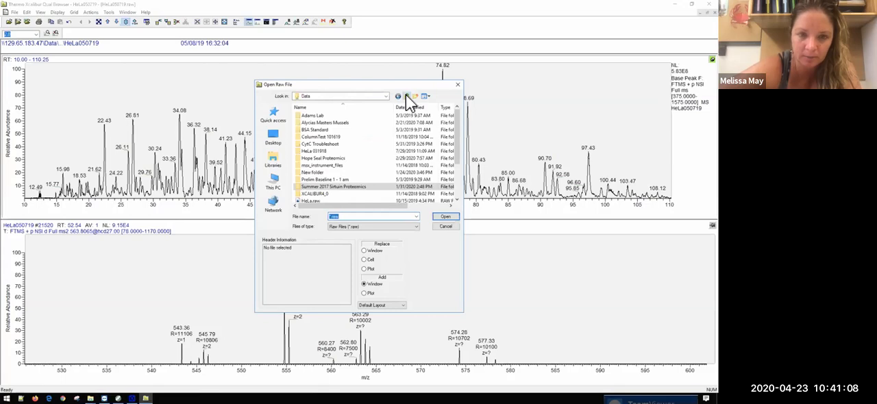
pyautogui.doubleClick(337, 143)
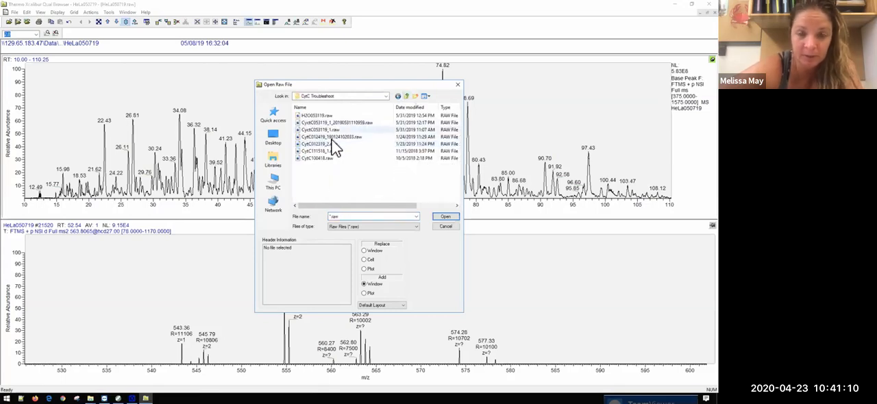
pyautogui.doubleClick(333, 144)
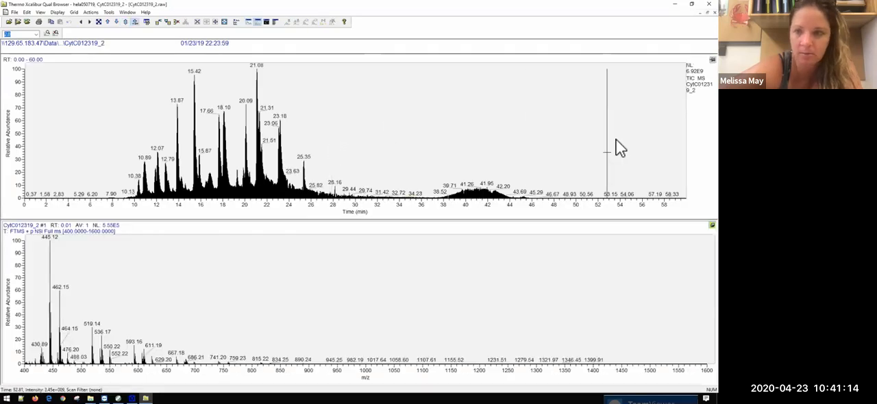
# Step: Change the CytC012319_2 chromatogram to Base Peak with the scan filter FTMS + p NSI Full ms [400.0000-1600.0000]
pyautogui.rightClick(685, 159)
pyautogui.click(675, 222)
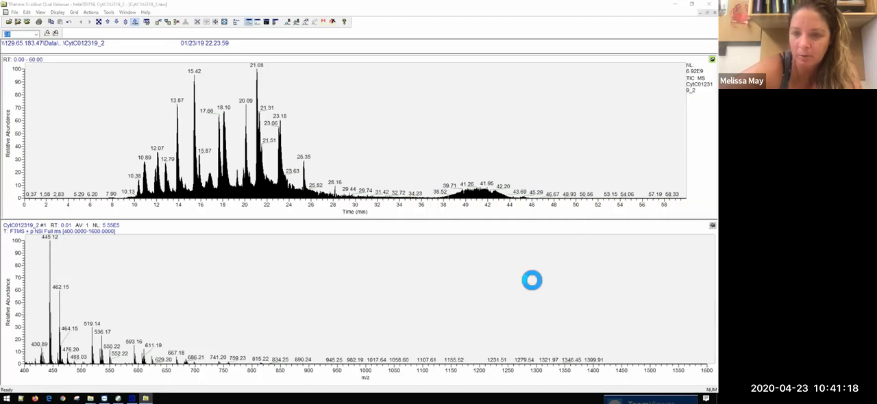
pyautogui.click(397, 233)
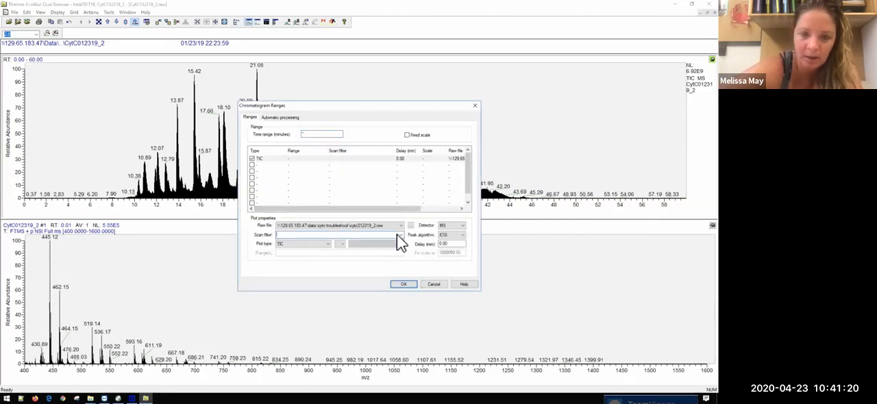
pyautogui.click(317, 246)
pyautogui.click(313, 257)
pyautogui.click(401, 235)
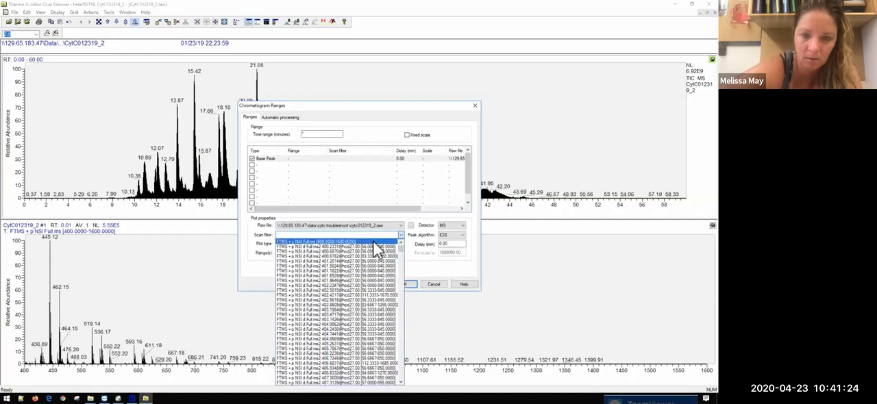
pyautogui.click(382, 244)
pyautogui.click(403, 284)
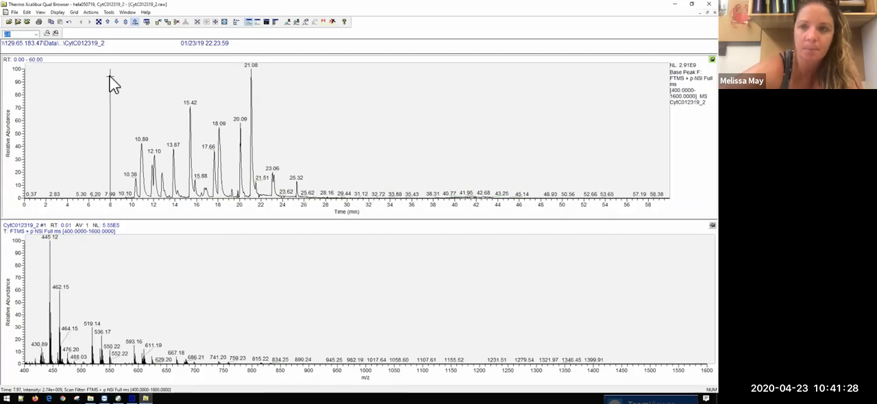
# Step: Zoom the CytC012319_2 base peak chromatogram to about 8–28.5 min and close that file's window
pyautogui.moveTo(279, 86); pyautogui.dragTo(331, 81)
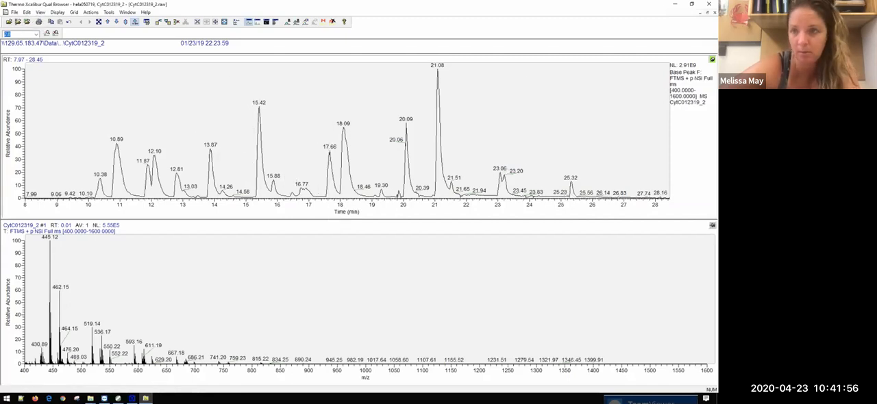
pyautogui.click(709, 13)
# Step: Open CyctC053119_1_20190531110959.raw from the CytC Troubleshoot folder, look at its TIC chromatogram, and close its window
pyautogui.click(9, 22)
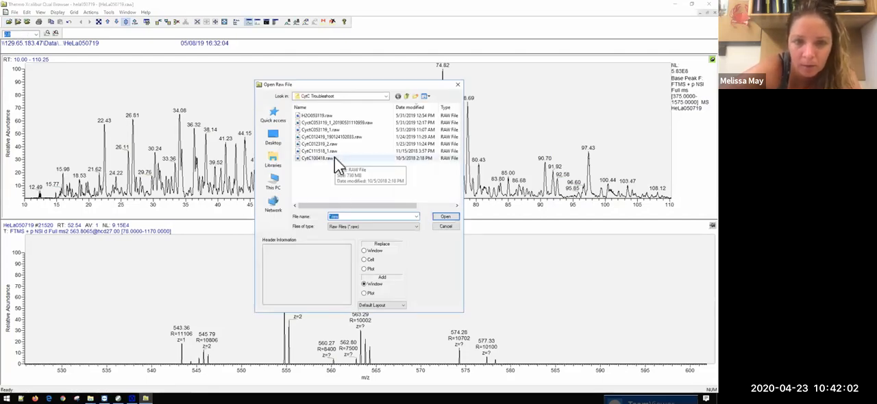
pyautogui.click(336, 124)
pyautogui.doubleClick(335, 123)
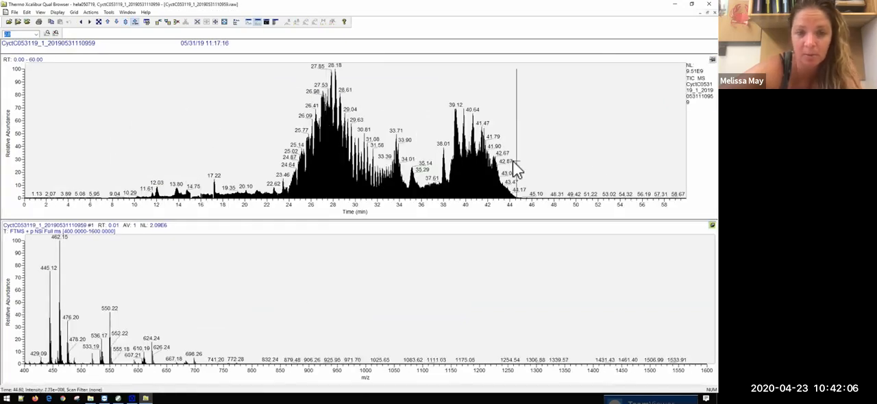
pyautogui.click(715, 13)
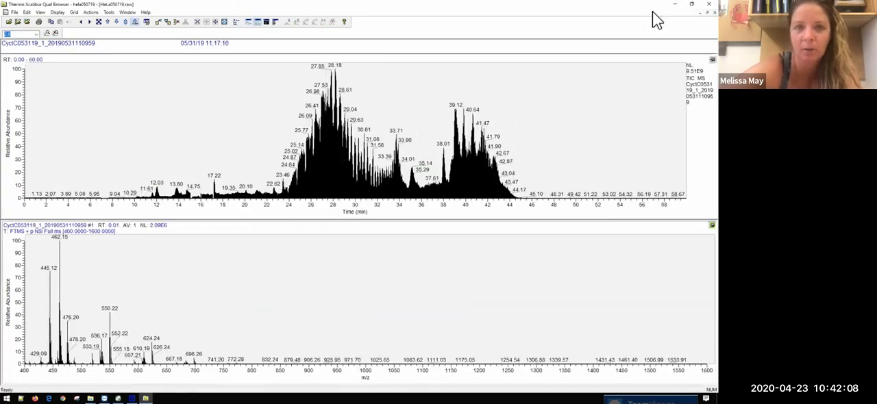
# Step: Open the raw file CytC100418.raw from the CytC Troubleshoot folder in a new window
pyautogui.click(8, 22)
pyautogui.doubleClick(310, 158)
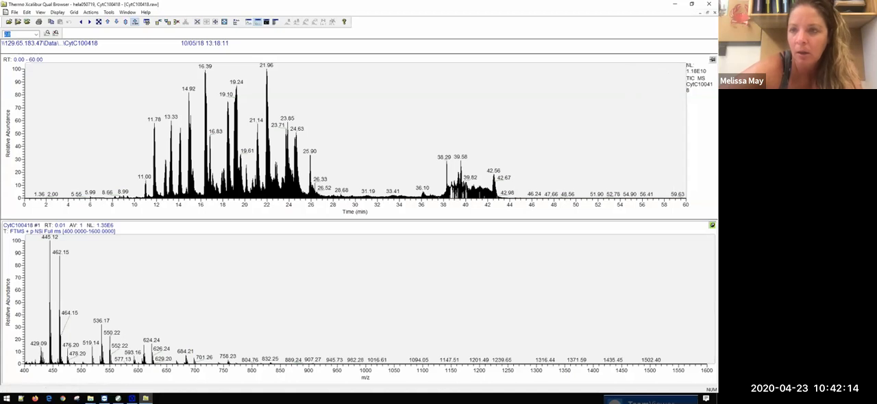
# Step: Plot the CytC100418 chromatogram as Base Peak with scan filter FTMS + p NSI Full ms [400.0000-1600.0000] and zoom to about 8.6–28.3 min
pyautogui.click(712, 60)
pyautogui.rightClick(688, 100)
pyautogui.click(682, 169)
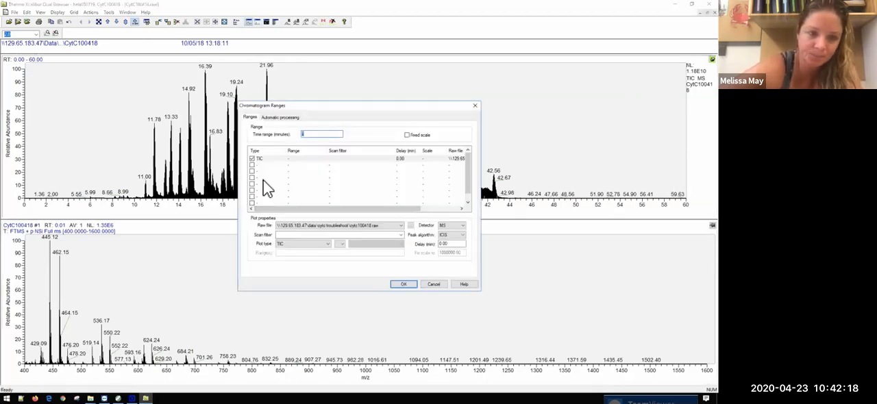
pyautogui.click(401, 234)
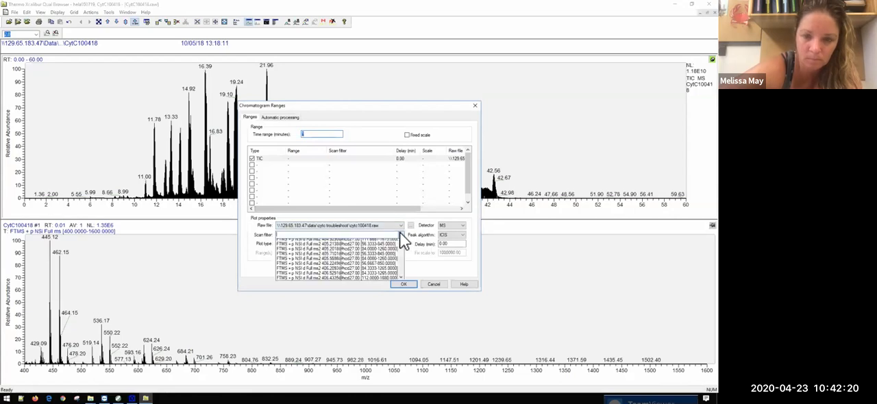
pyautogui.click(317, 253)
pyautogui.click(301, 244)
pyautogui.click(300, 259)
pyautogui.click(402, 284)
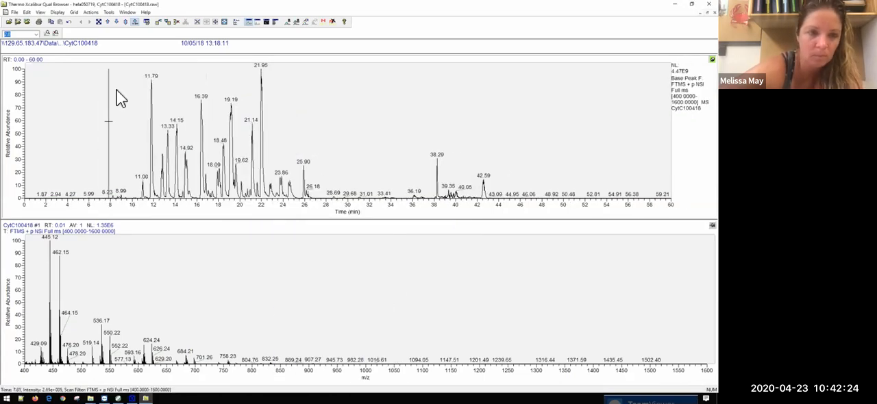
pyautogui.moveTo(118, 87); pyautogui.dragTo(328, 90)
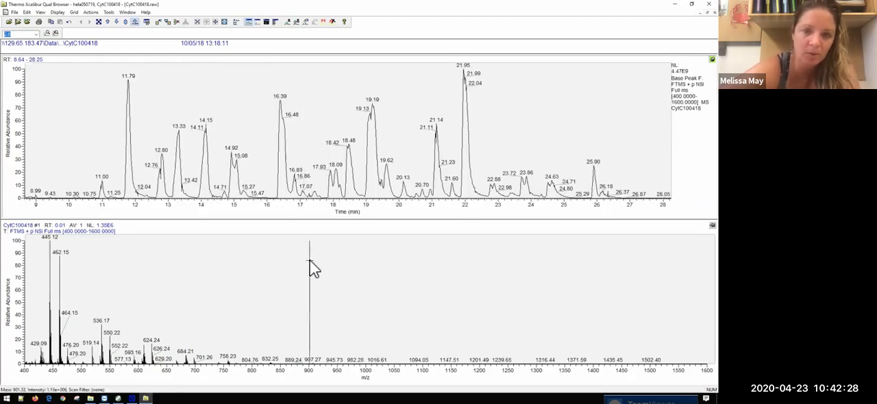
# Step: Restore the full m/z range of the HeLa050719 MS2 spectrum below the chromatogram
pyautogui.click(100, 23)
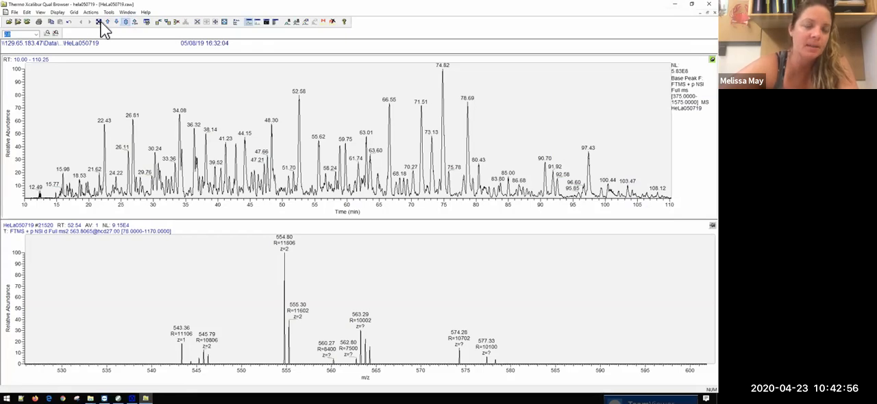
pyautogui.click(713, 225)
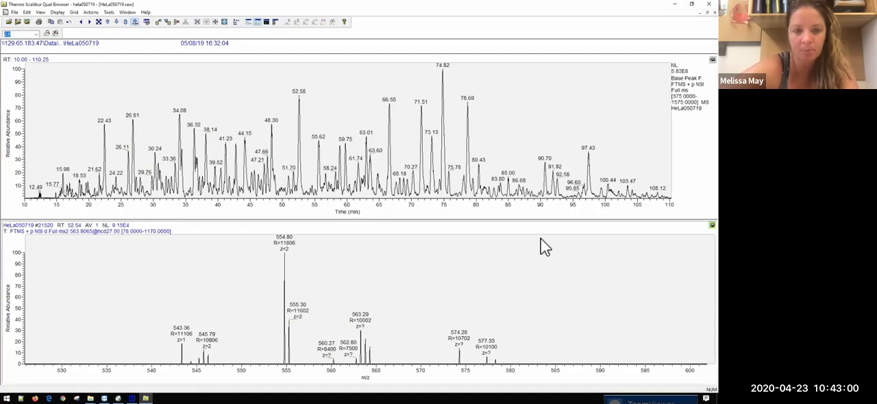
pyautogui.click(99, 22)
pyautogui.click(106, 21)
pyautogui.click(105, 21)
pyautogui.click(105, 21)
pyautogui.click(105, 21)
pyautogui.click(105, 21)
pyautogui.click(115, 21)
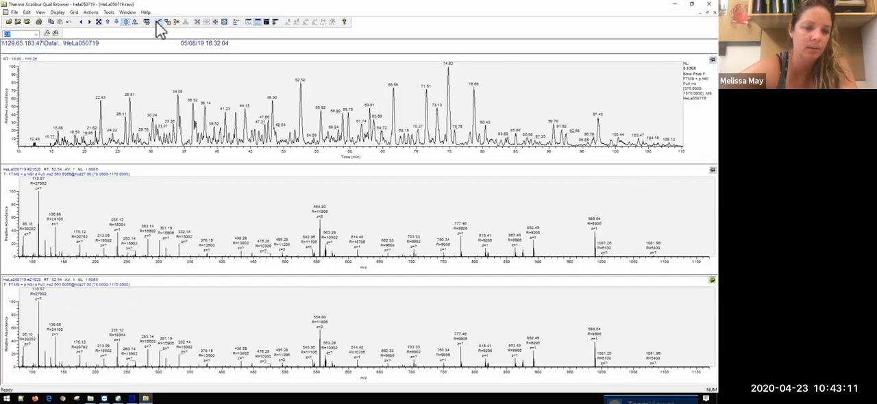
# Step: Insert a row of cells above the MS2 spectrum and show the full scan at about 66.4 min in the bottom cell
pyautogui.click(159, 22)
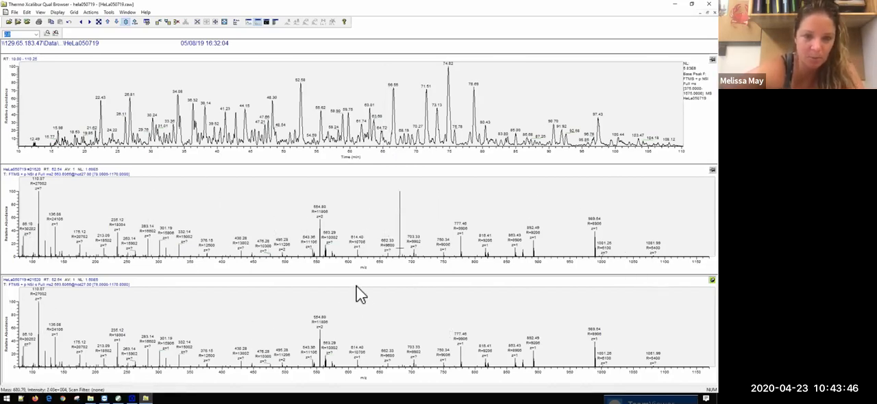
pyautogui.click(393, 138)
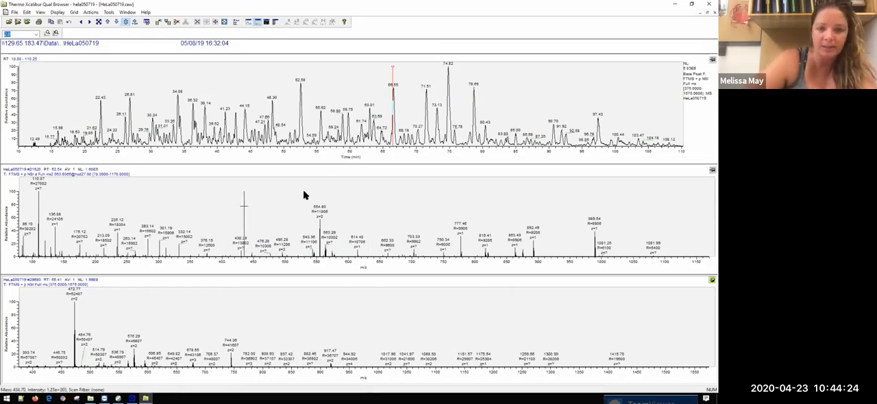
# Step: Zoom the bottom full-scan spectrum to about m/z 470.4–476.4 around the 472.77 peak and make the middle spectrum cell active
pyautogui.moveTo(63, 306); pyautogui.dragTo(92, 304)
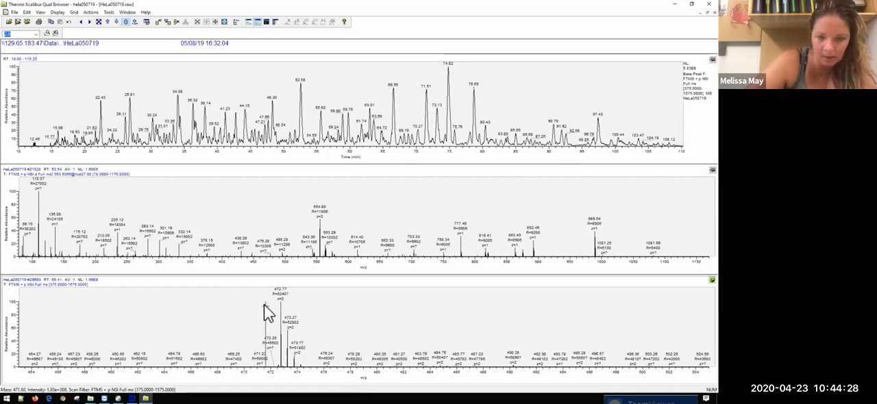
pyautogui.moveTo(249, 297); pyautogui.dragTo(330, 297)
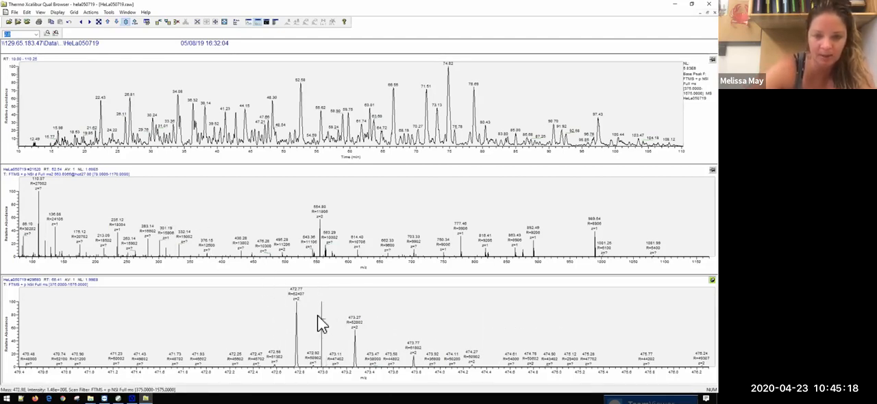
pyautogui.click(510, 252)
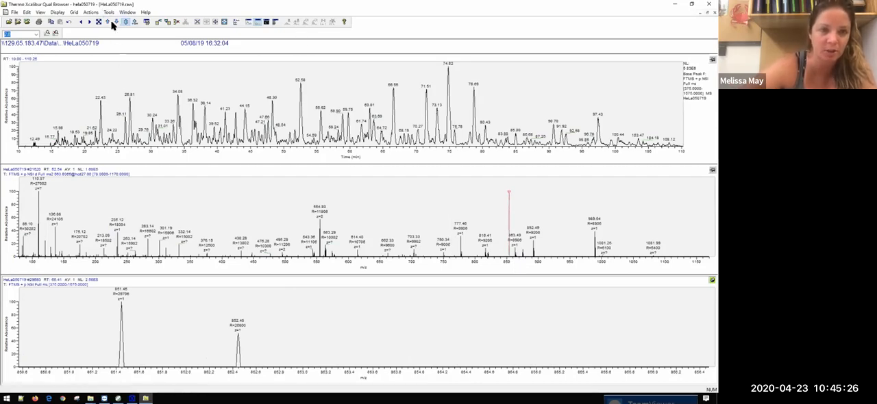
pyautogui.click(69, 22)
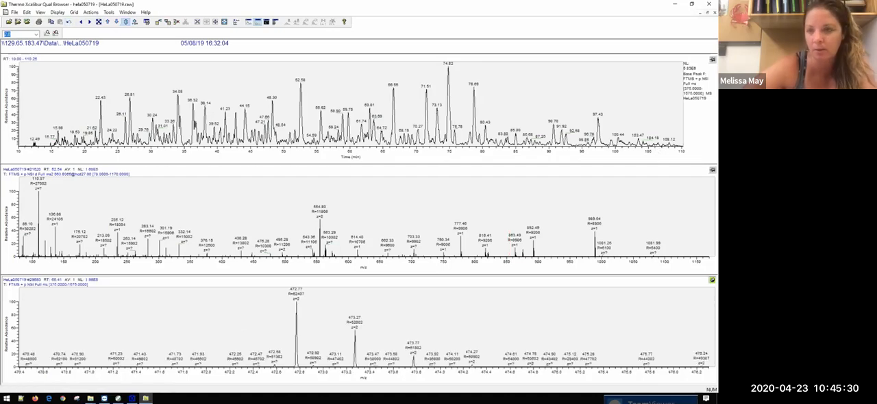
pyautogui.click(712, 170)
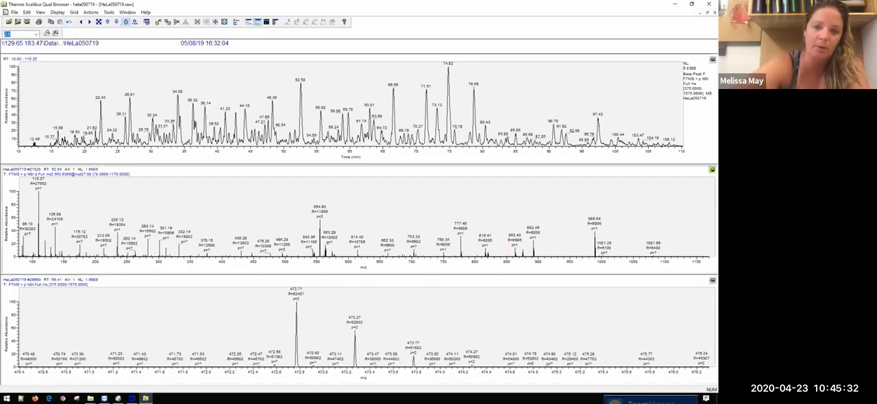
pyautogui.rightClick(652, 178)
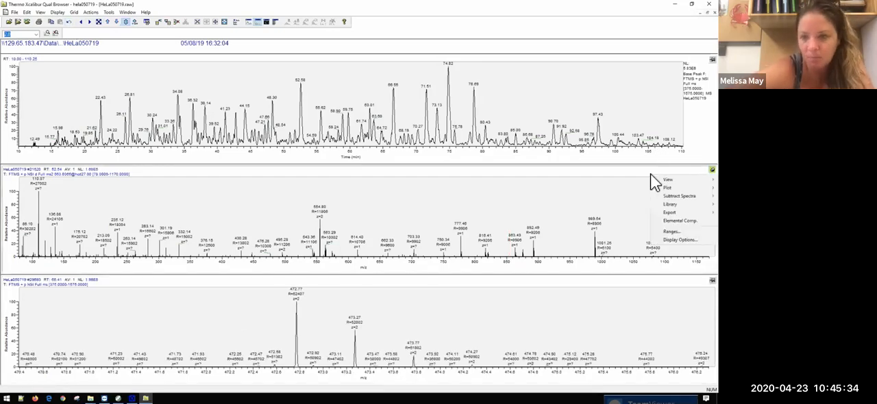
pyautogui.click(663, 232)
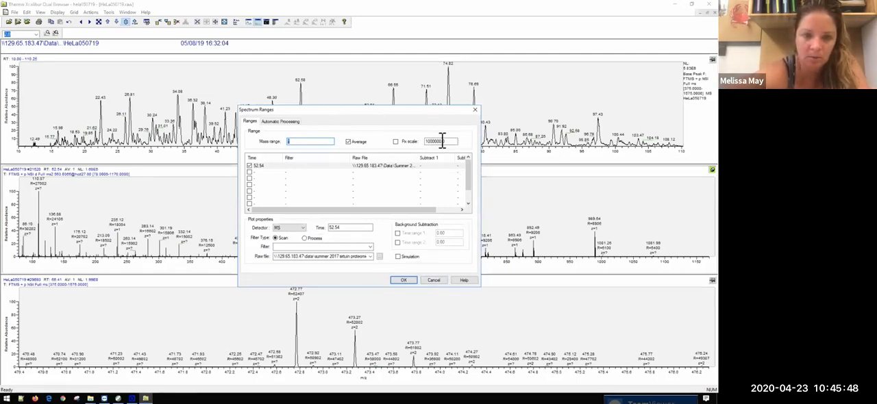
pyautogui.click(474, 110)
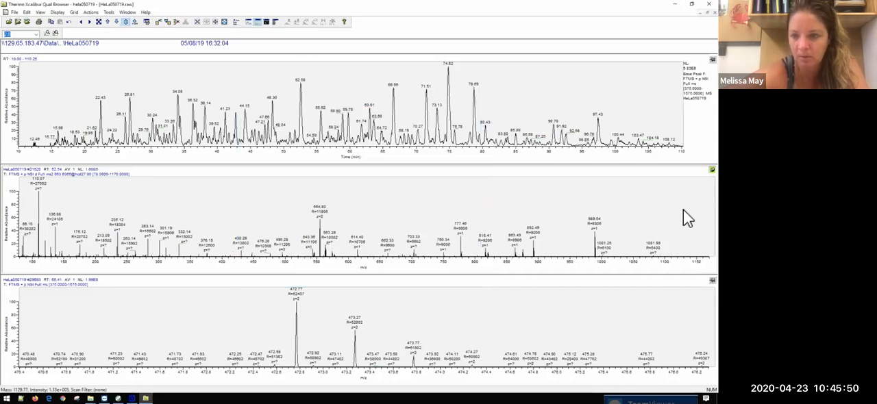
# Step: Switch the middle cell's view from spectrum to chromatogram
pyautogui.rightClick(685, 217)
pyautogui.moveTo(678, 216)
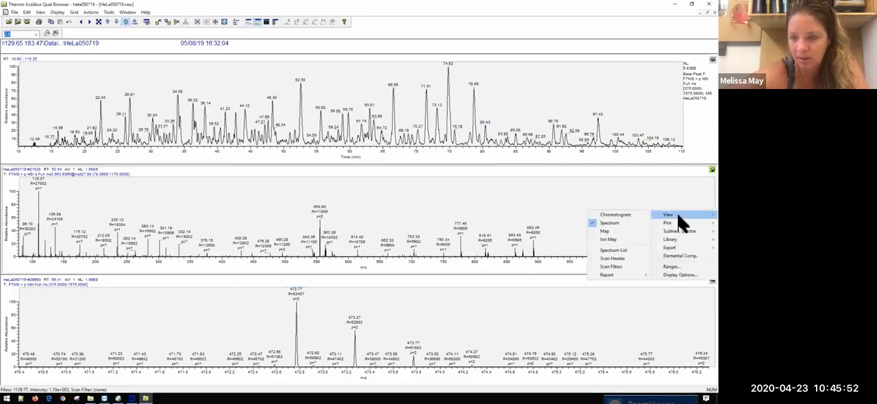
pyautogui.click(629, 215)
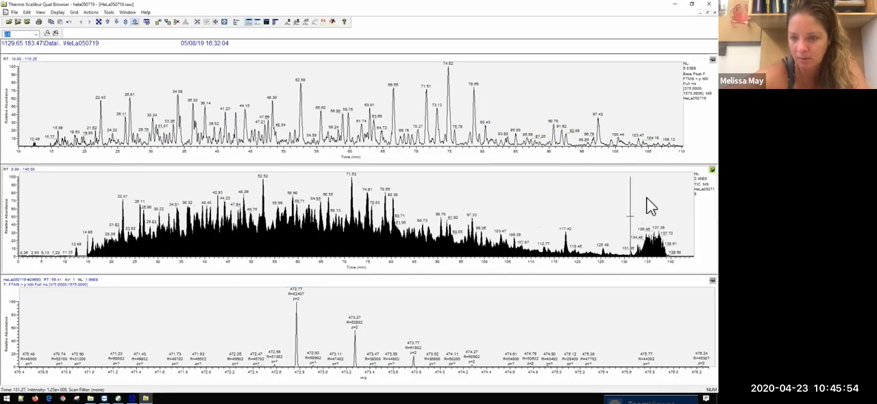
pyautogui.rightClick(652, 228)
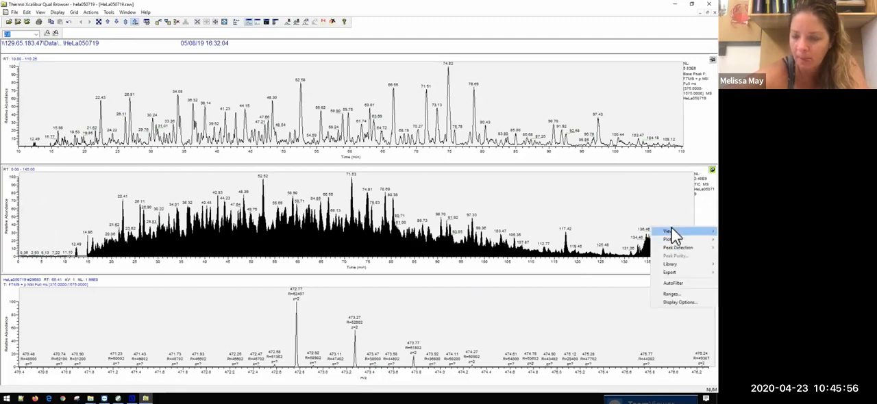
pyautogui.click(669, 296)
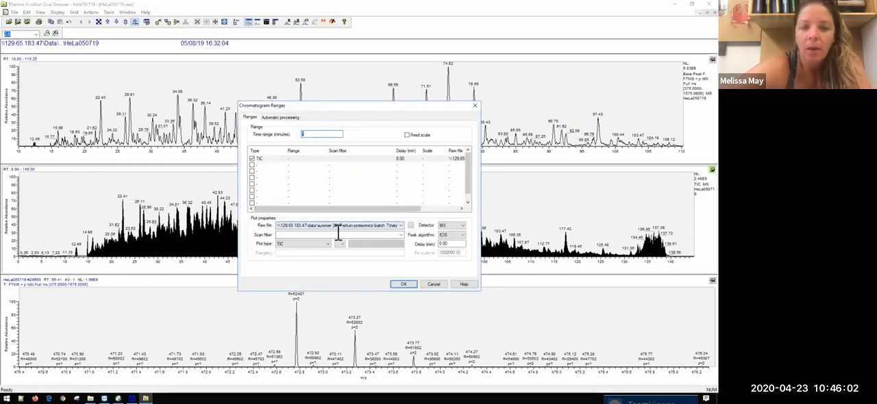
pyautogui.click(401, 235)
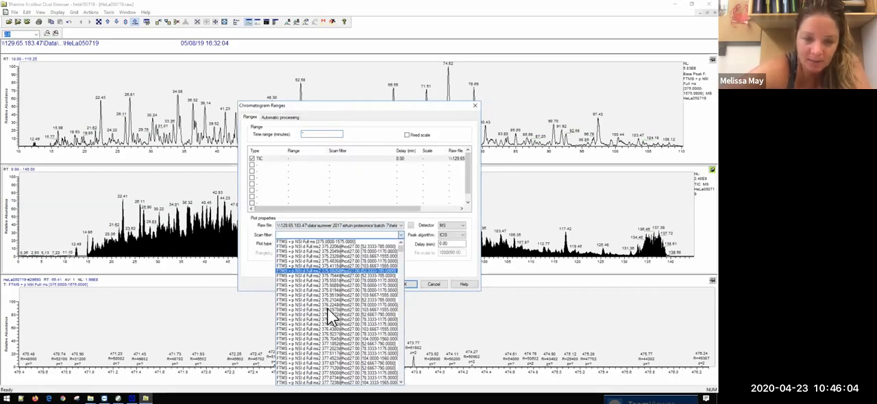
pyautogui.scroll(-1, 327, 310)
pyautogui.scroll(-20, 329, 315)
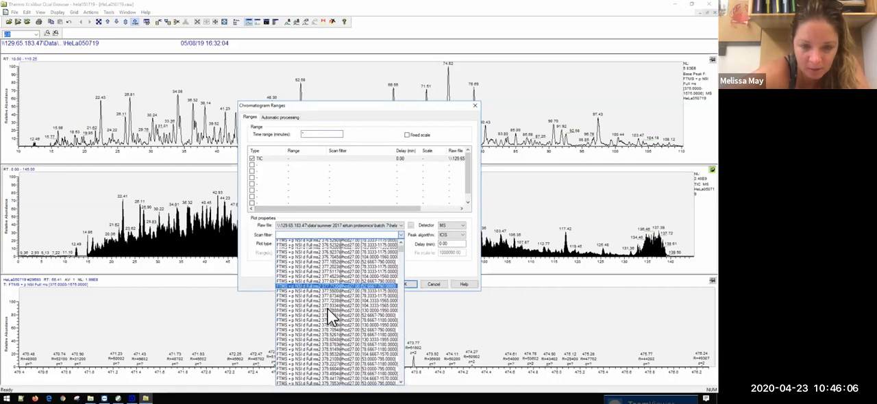
pyautogui.scroll(-8, 329, 315)
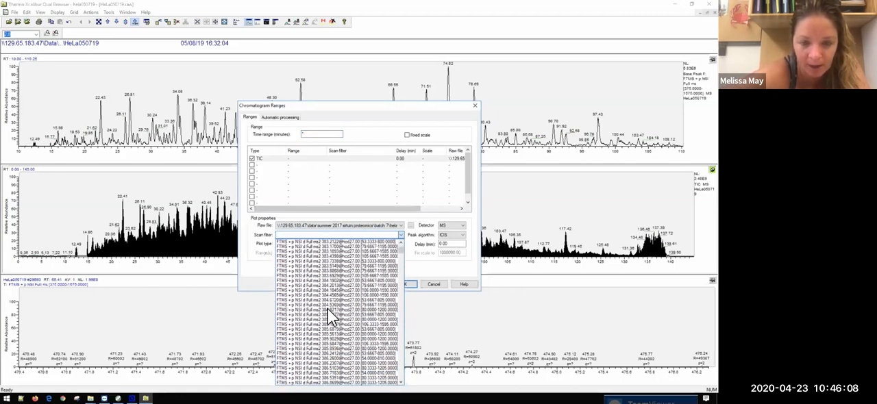
pyautogui.moveTo(399, 248); pyautogui.dragTo(398, 262)
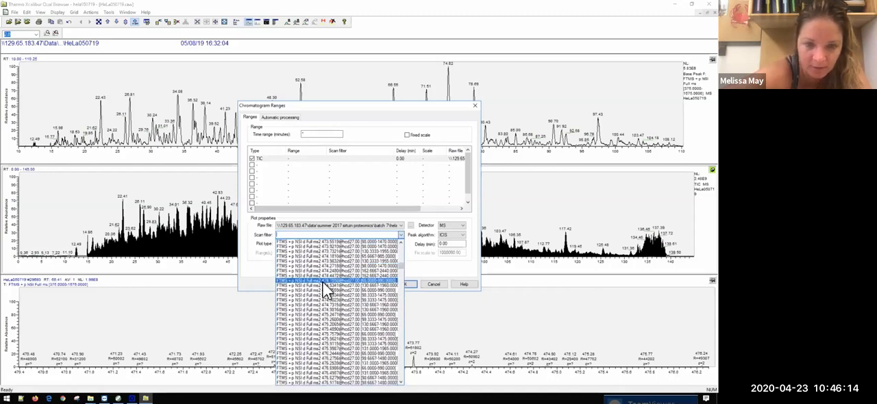
pyautogui.click(399, 241)
pyautogui.click(399, 241)
pyautogui.click(399, 241)
pyautogui.click(400, 241)
pyautogui.click(399, 242)
pyautogui.click(399, 241)
pyautogui.click(399, 241)
pyautogui.click(399, 241)
pyautogui.click(399, 241)
pyautogui.click(400, 241)
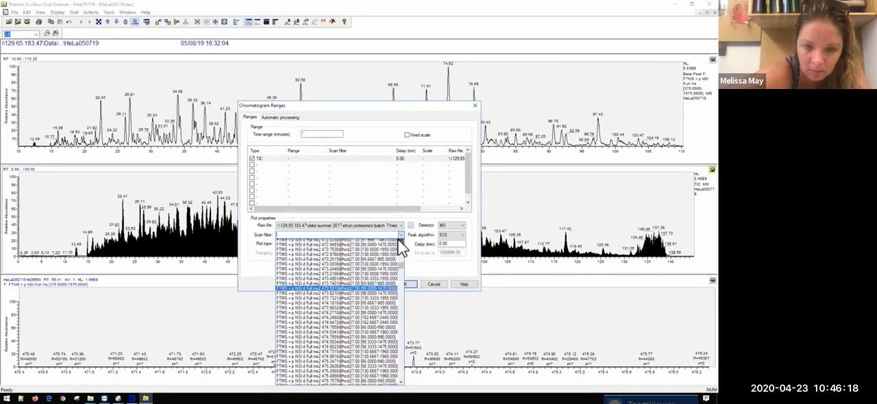
pyautogui.click(399, 241)
pyautogui.click(399, 242)
pyautogui.click(400, 241)
pyautogui.click(399, 241)
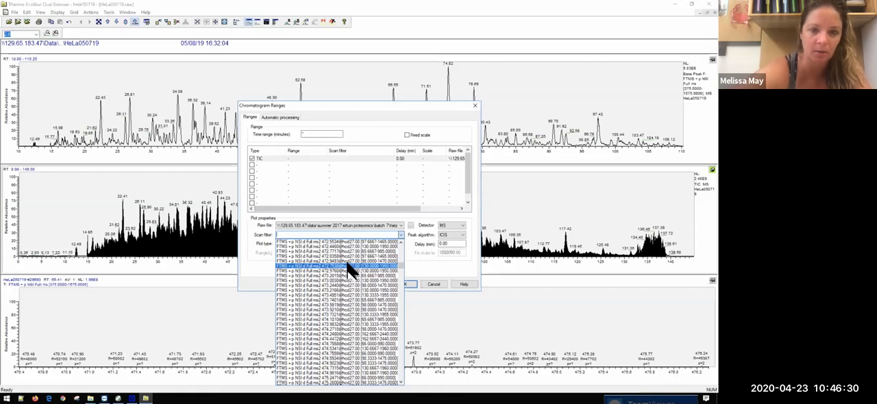
pyautogui.click(348, 266)
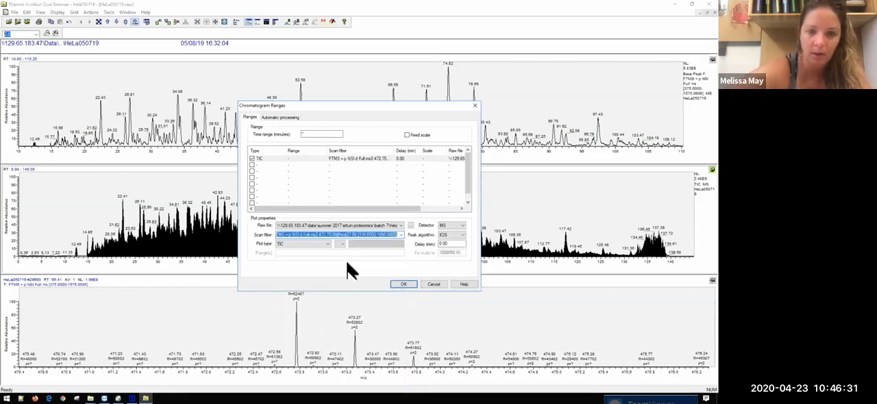
pyautogui.click(411, 285)
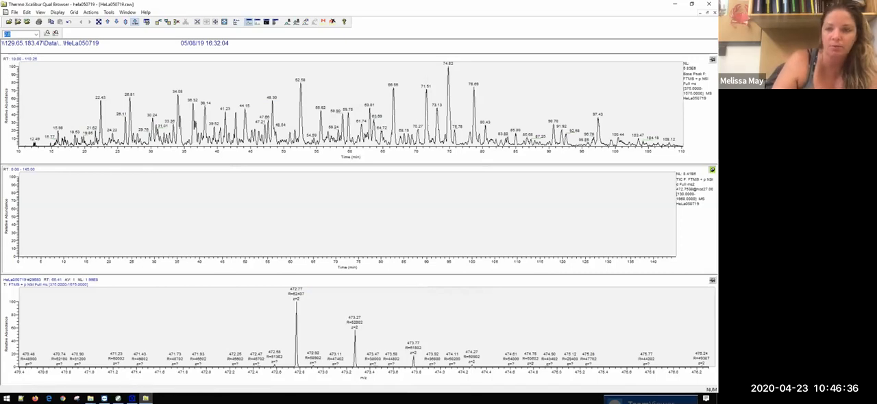
pyautogui.rightClick(654, 219)
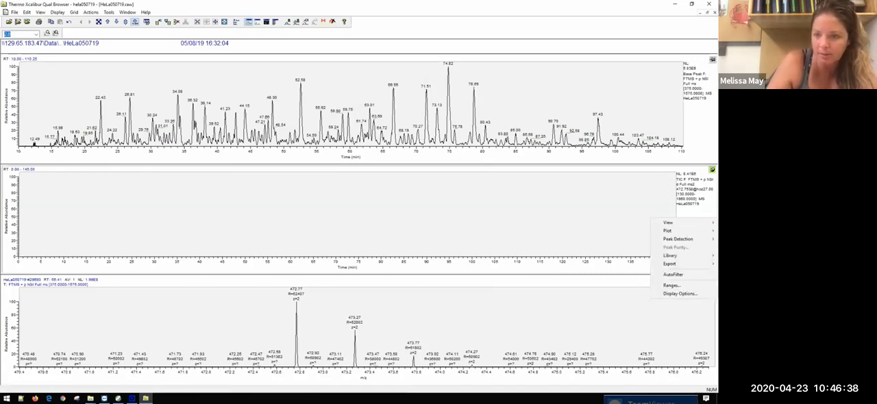
pyautogui.click(677, 285)
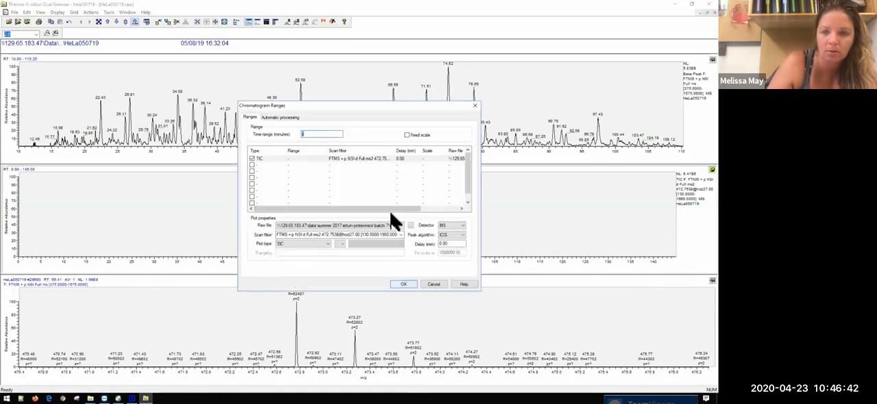
pyautogui.click(401, 234)
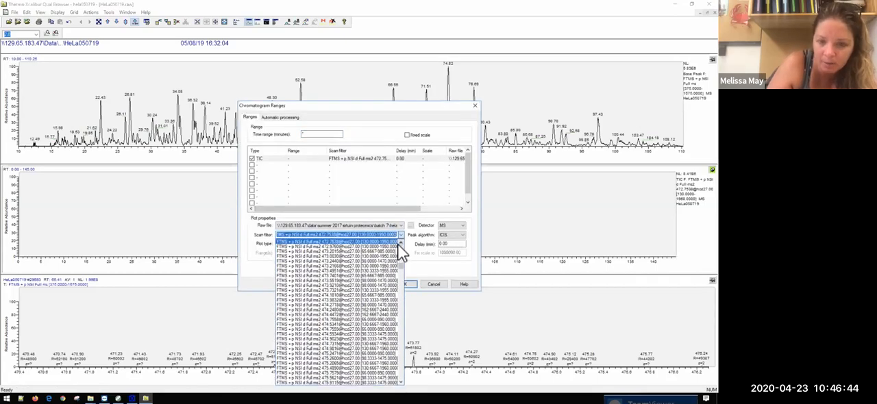
pyautogui.click(399, 243)
pyautogui.click(400, 242)
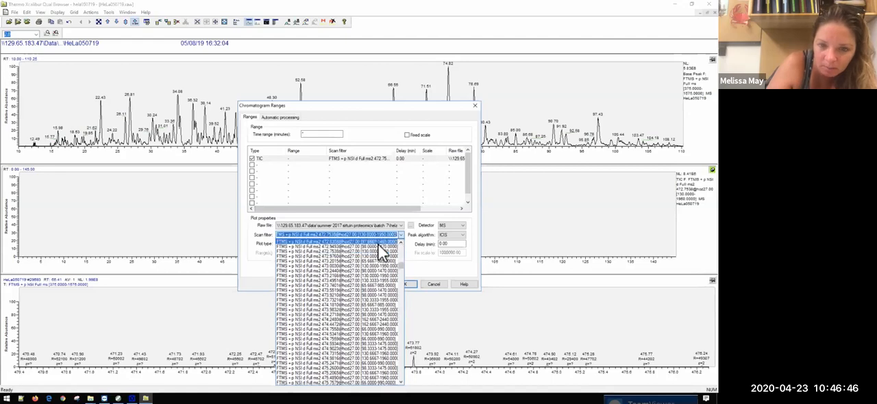
pyautogui.click(400, 241)
pyautogui.click(372, 239)
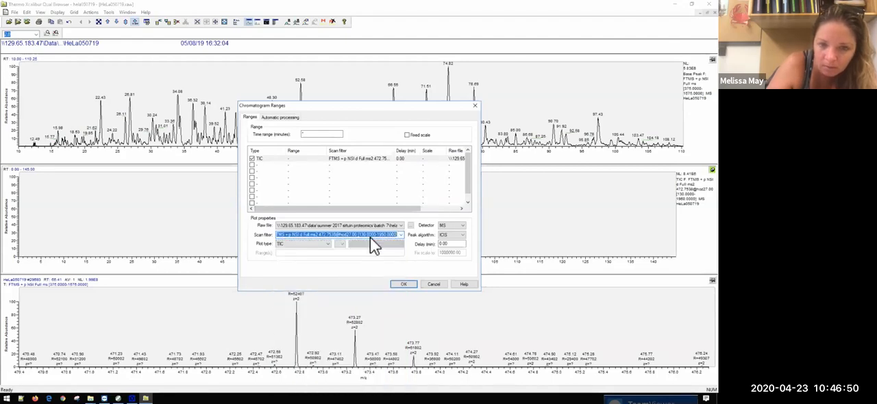
pyautogui.click(404, 284)
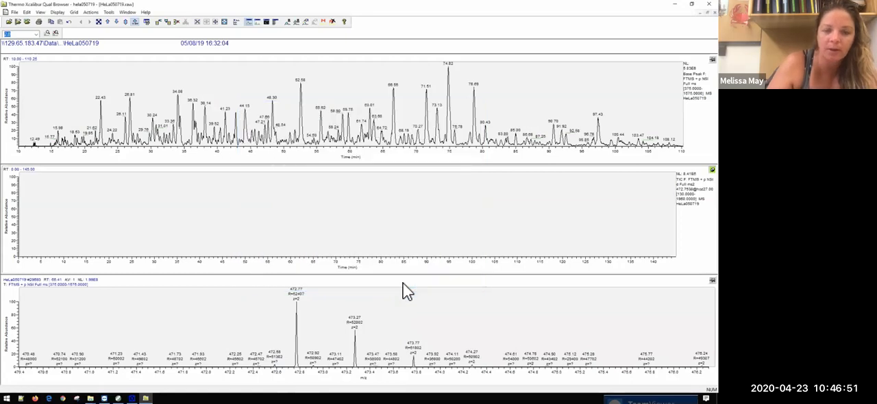
# Step: Show the full scans at about 44 and 61 min in the bottom cell, reset to the full m/z range
pyautogui.click(40, 189)
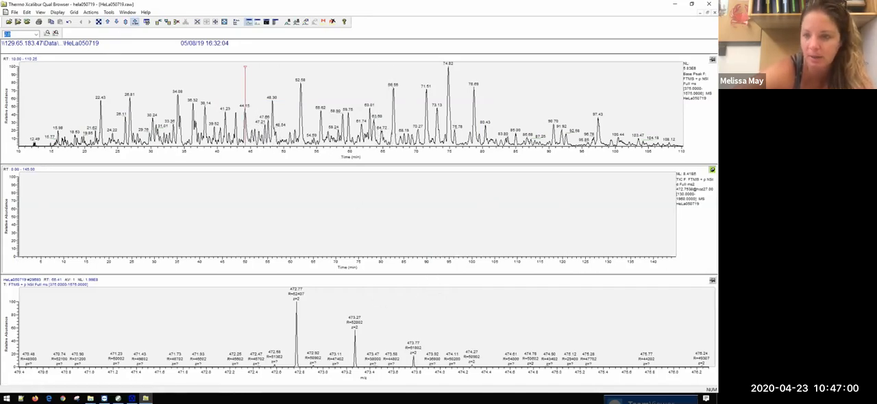
pyautogui.click(244, 118)
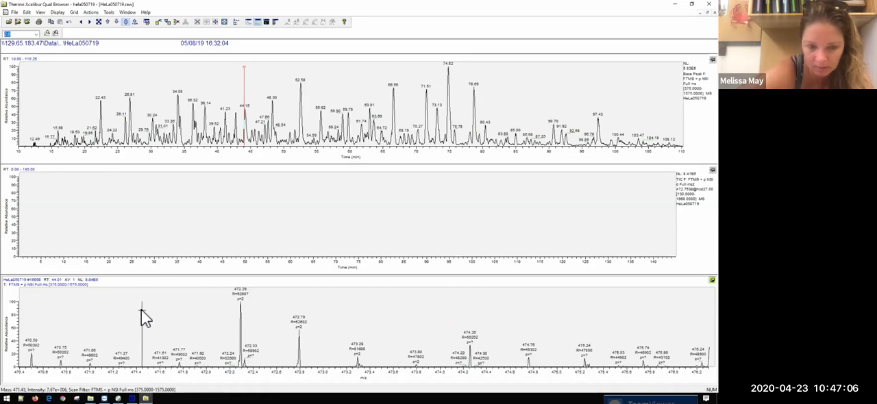
pyautogui.click(98, 22)
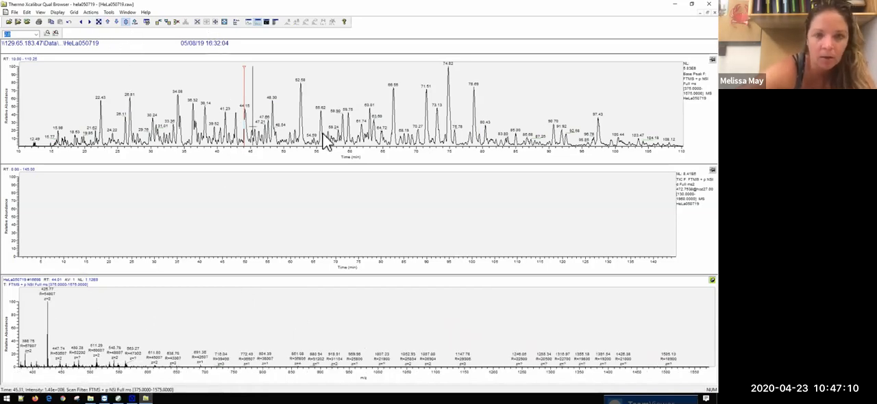
pyautogui.click(287, 136)
pyautogui.click(356, 127)
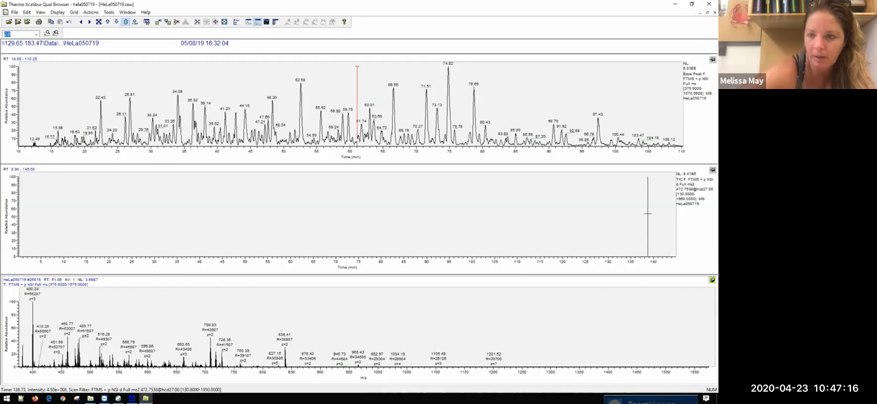
pyautogui.click(712, 170)
pyautogui.rightClick(671, 219)
pyautogui.click(673, 288)
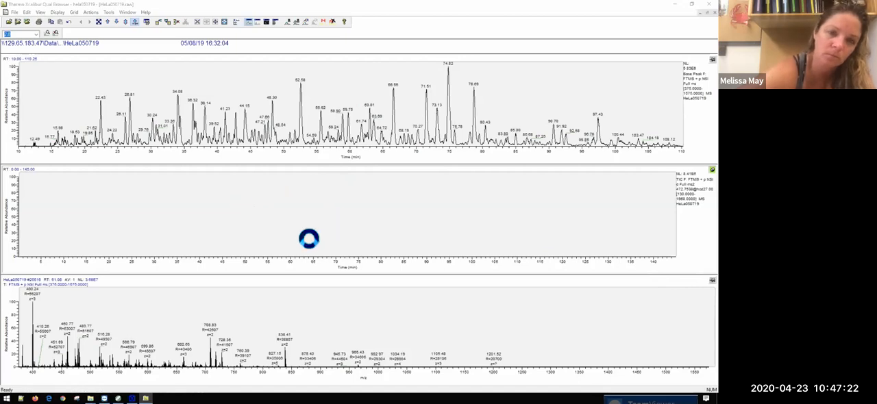
pyautogui.click(401, 234)
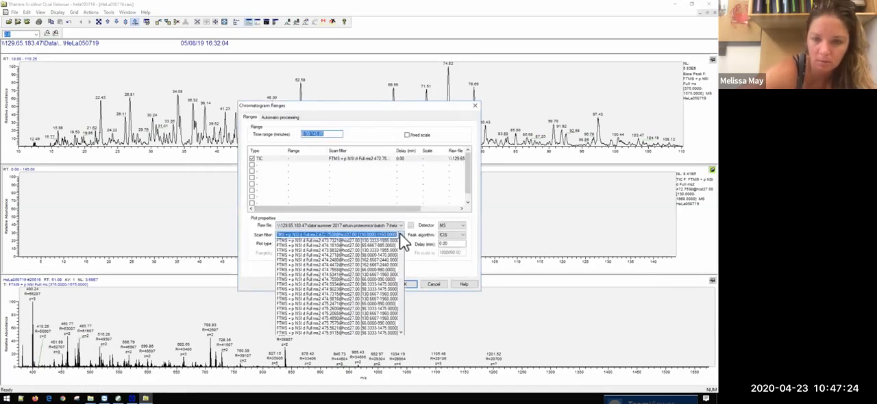
pyautogui.scroll(-5, 366, 308)
pyautogui.moveTo(401, 266); pyautogui.dragTo(400, 314)
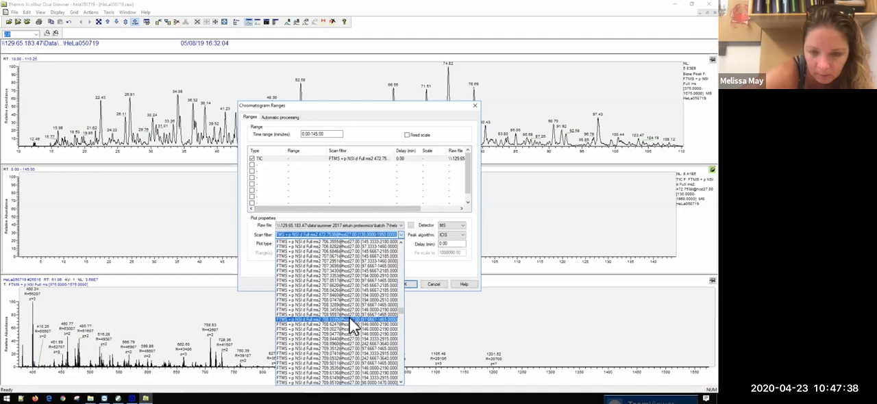
pyautogui.click(351, 320)
pyautogui.click(403, 285)
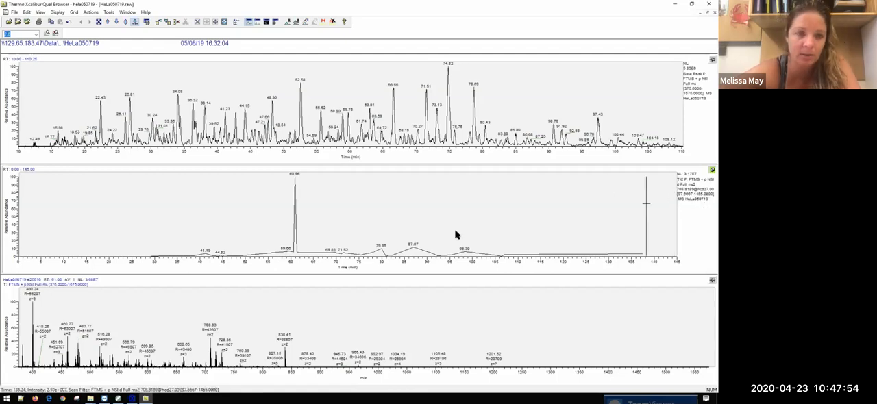
# Step: Make the bottom spectrum cell active and show the 708.8189 MS2 scan at about 41.2 min from the middle chromatogram
pyautogui.click(272, 116)
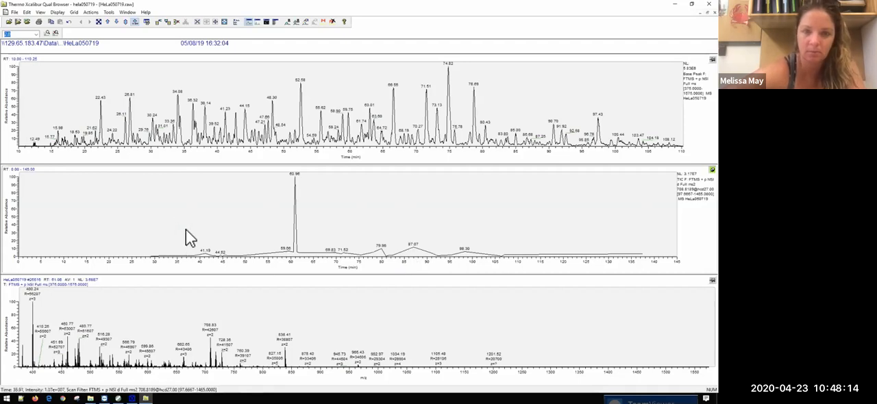
pyautogui.click(712, 280)
pyautogui.click(207, 208)
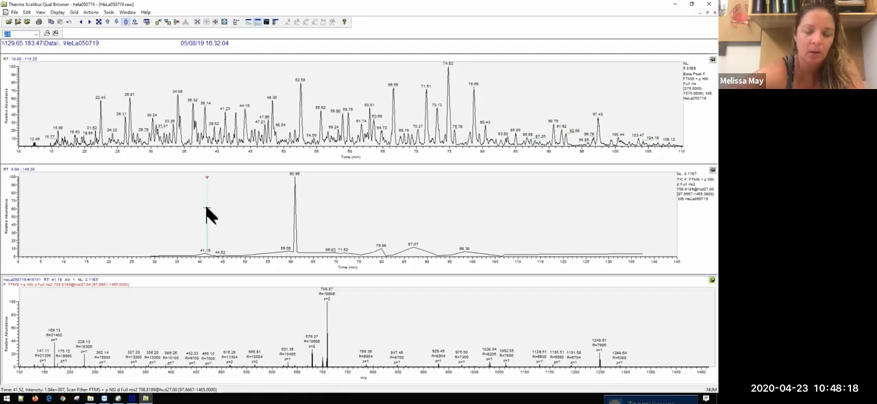
# Step: Step through the following 708.8189 MS2 scans to about 49.9 min, and back one to about 49.2 min
pyautogui.press('Right')
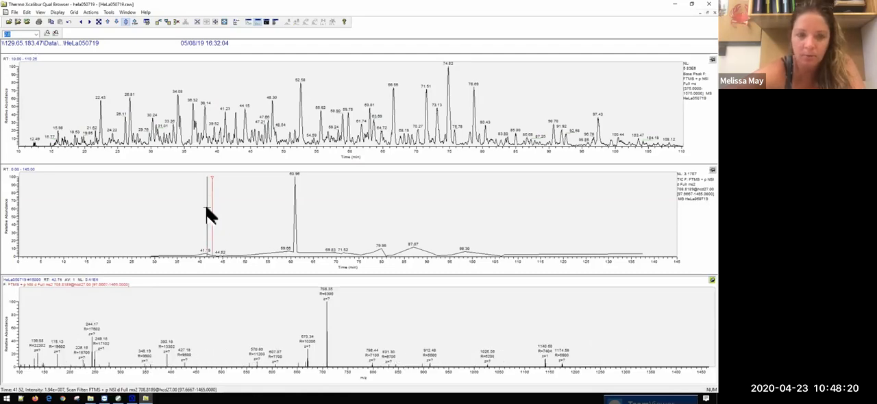
pyautogui.press('Right')
pyautogui.press('Right')
pyautogui.press('Right')
pyautogui.press('Right')
pyautogui.press('Right')
pyautogui.press('Right')
pyautogui.press('Right')
pyautogui.press('Right')
pyautogui.press('Right')
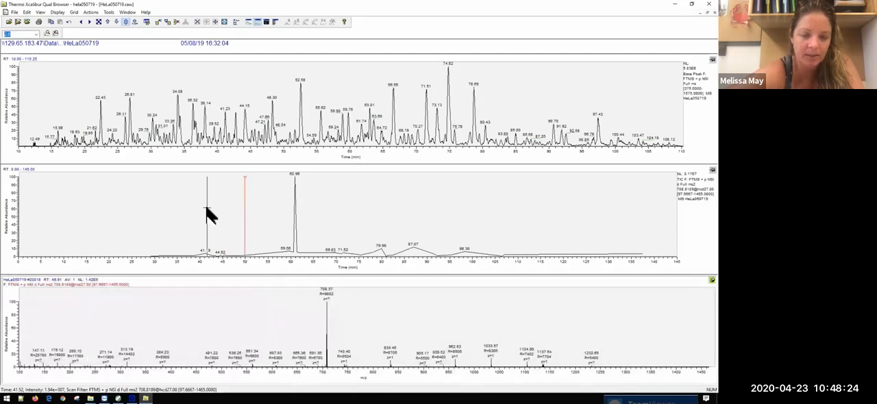
pyautogui.press('Left')
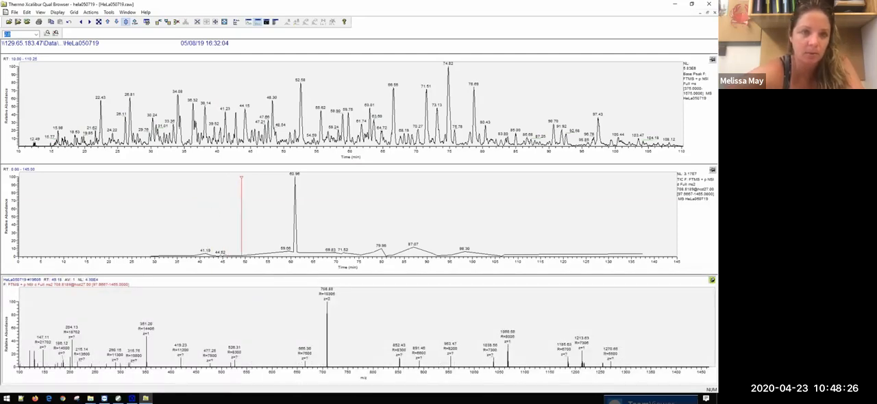
# Step: Advance to the 708.8189 MS2 scans around the main peak and compare those at about 59.7 and 60.6 min
pyautogui.click(128, 22)
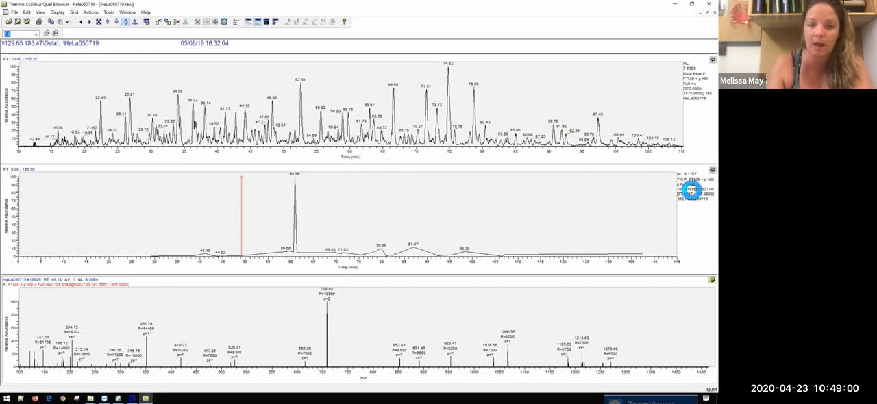
pyautogui.press('Right')
pyautogui.press('Right')
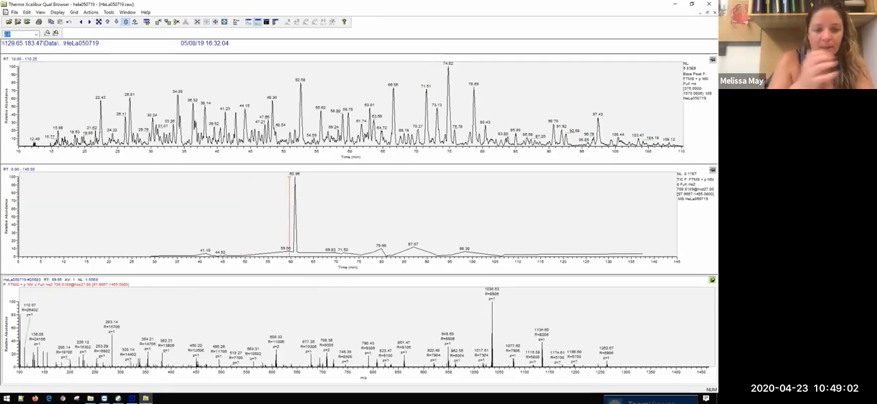
pyautogui.press('Right')
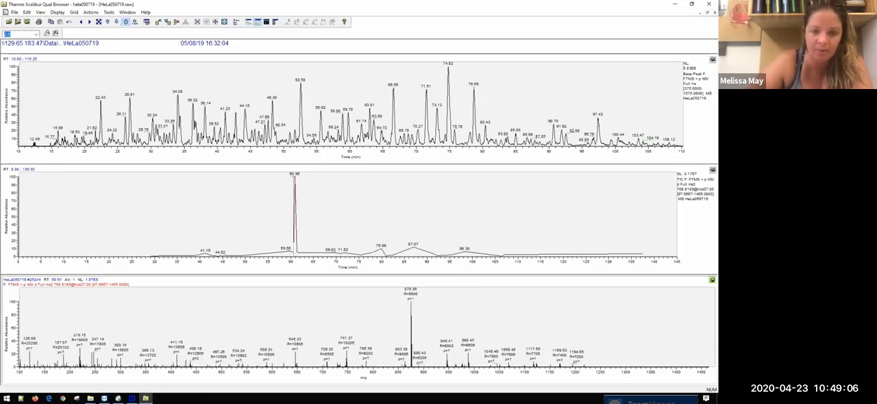
pyautogui.press('Right')
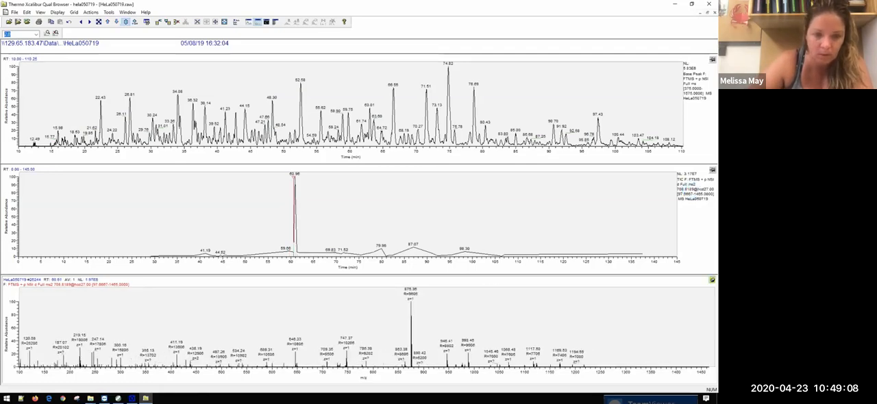
pyautogui.press('Left')
pyautogui.press('Right')
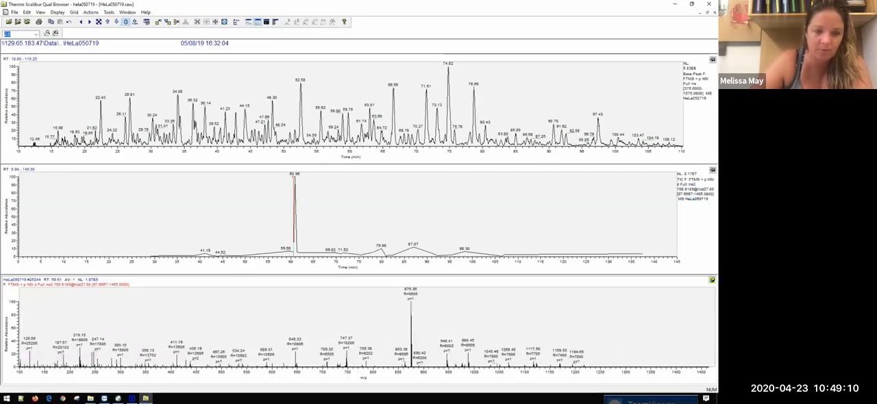
pyautogui.press('Left')
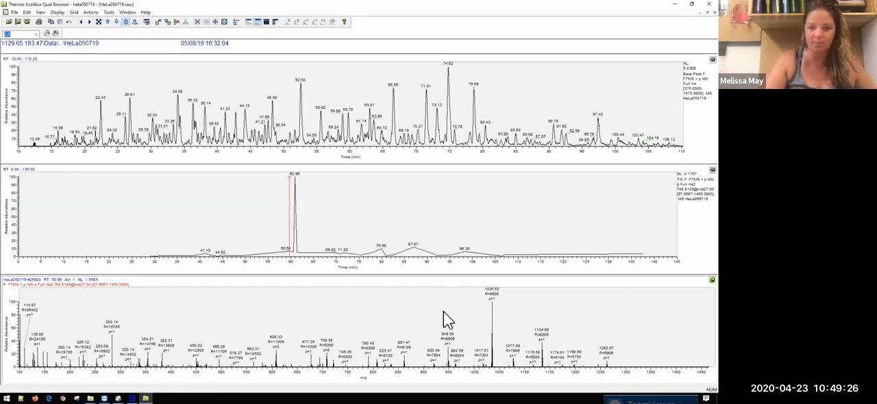
# Step: Magnify the MS2 spectrum's relative abundance axis and compare the scans at about 60.6 and 59.7 min again
pyautogui.click(108, 22)
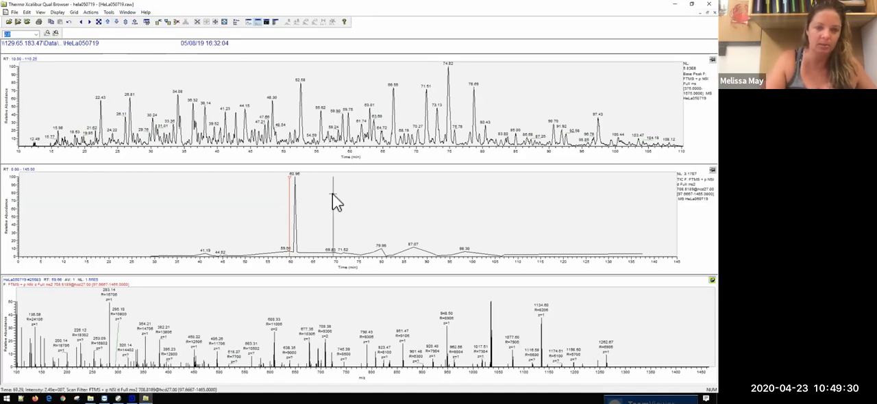
pyautogui.press('Left')
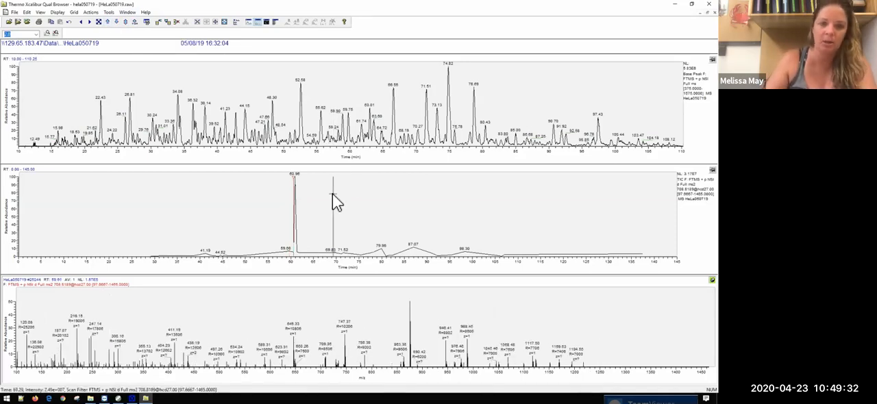
pyautogui.press('Right')
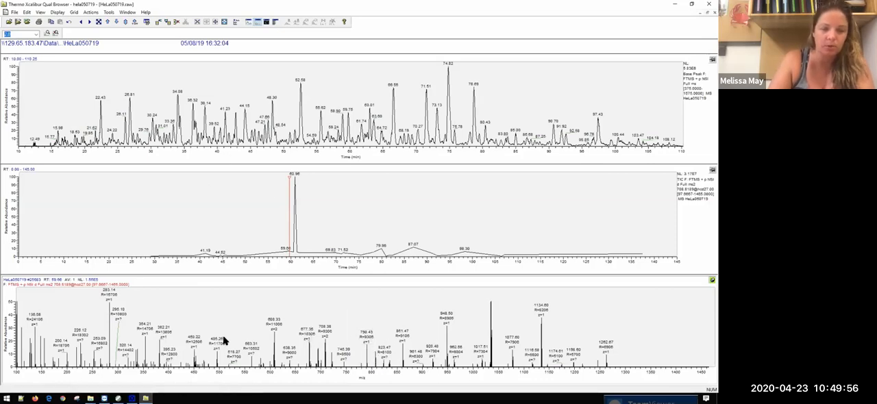
pyautogui.moveTo(145, 399)
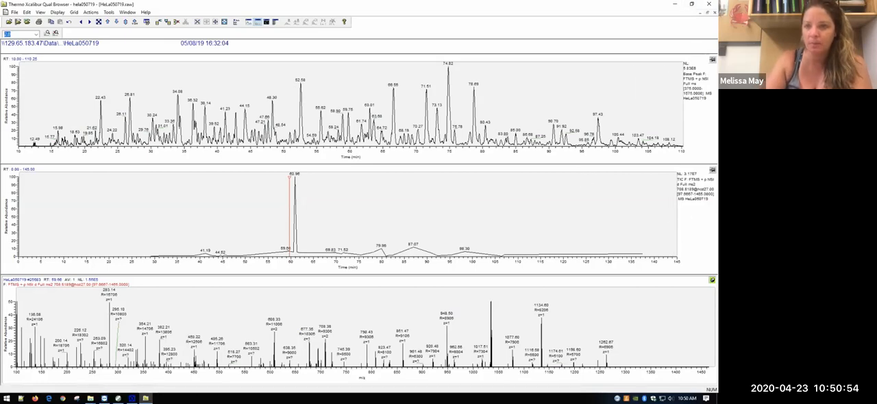
# Step: Restore the HeLa050719 window to a smaller size and open HeLa071319.raw from Summer 2017 Sirtuin Proteomics, Batch 15, in a new window
pyautogui.click(706, 12)
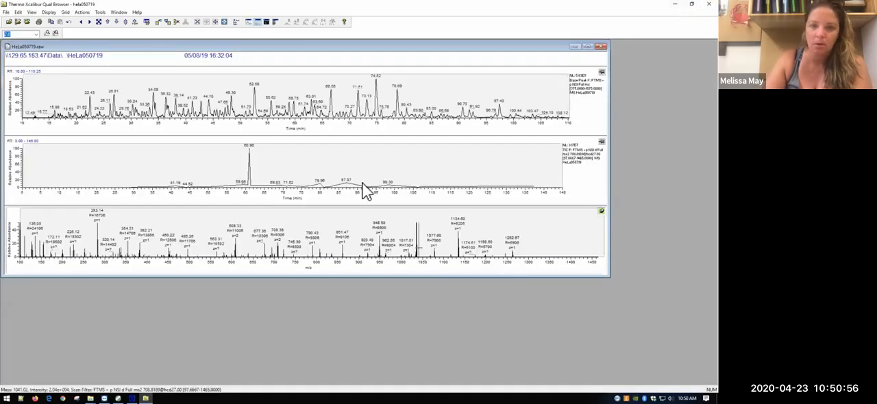
pyautogui.click(8, 21)
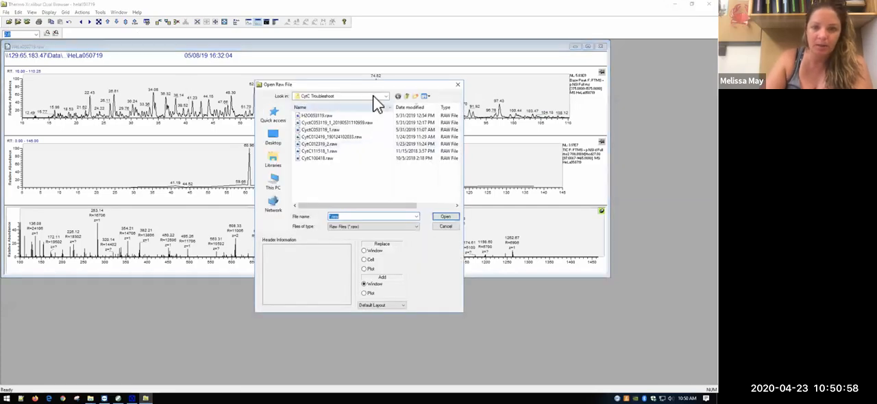
pyautogui.click(407, 97)
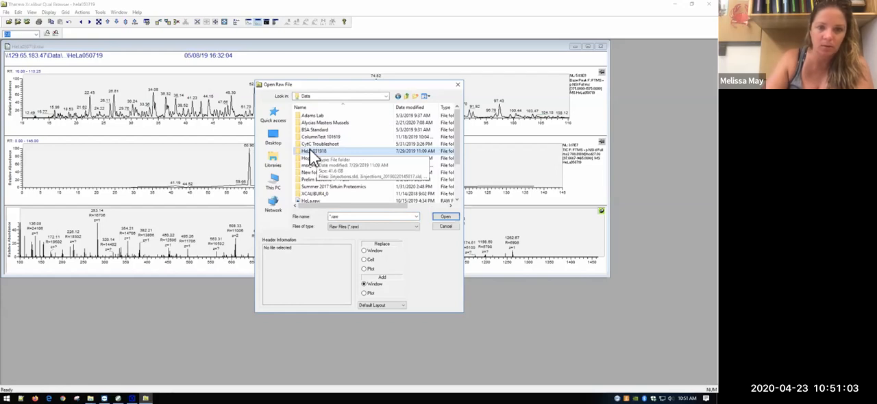
pyautogui.doubleClick(329, 186)
pyautogui.scroll(-1, 315, 200)
pyautogui.doubleClick(316, 194)
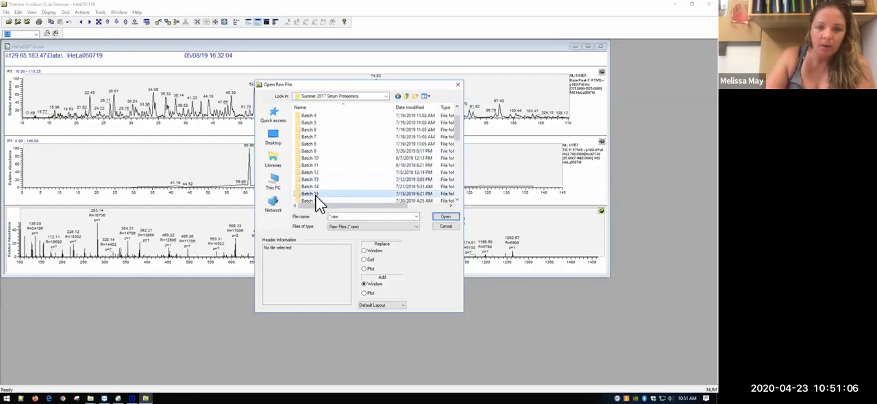
pyautogui.moveTo(456, 118); pyautogui.dragTo(464, 217)
pyautogui.doubleClick(334, 188)
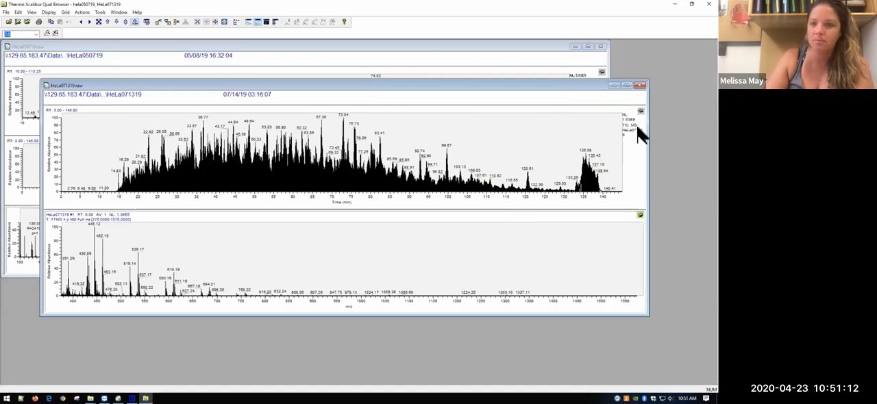
# Step: Filter the HeLa071319 chromatogram to FTMS + p NSI Full ms [375.0000-1575.0000] and set its plot type to Base Peak
pyautogui.click(641, 125)
pyautogui.rightClick(636, 162)
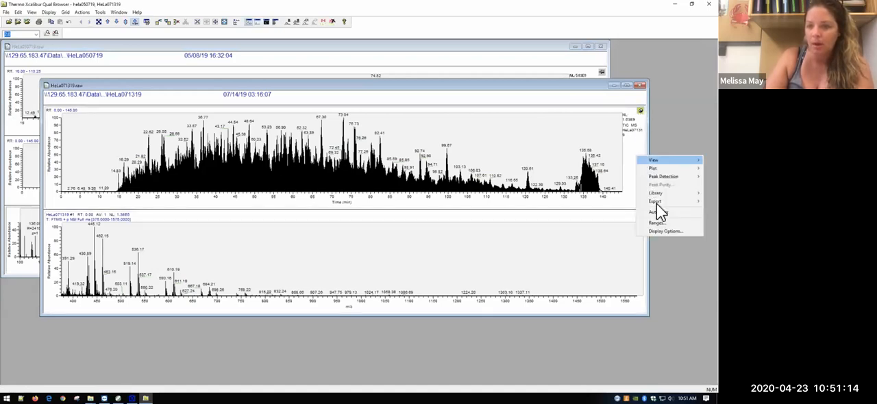
pyautogui.click(656, 224)
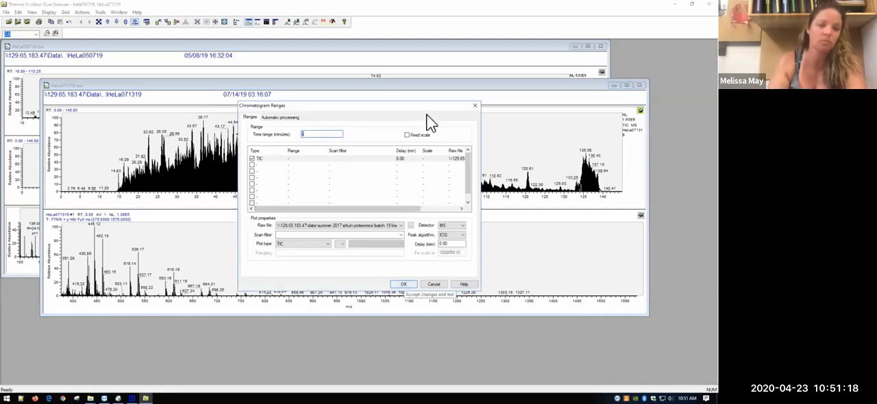
pyautogui.click(401, 235)
pyautogui.click(381, 248)
pyautogui.click(322, 244)
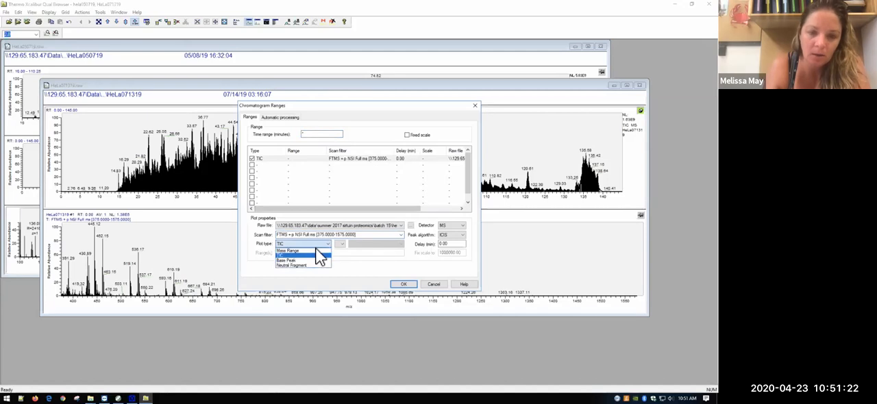
pyautogui.click(313, 260)
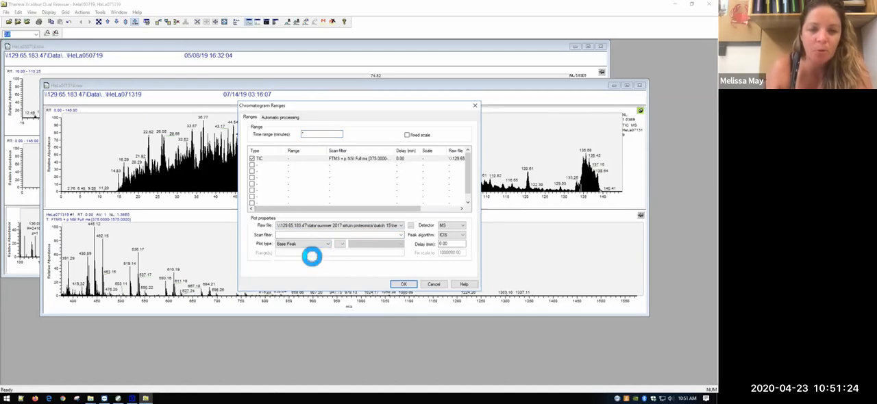
# Step: Add a second Base Peak trace from HeLa050719 with the MS detector, apply the ranges and maximize the HeLa071319 window
pyautogui.click(252, 165)
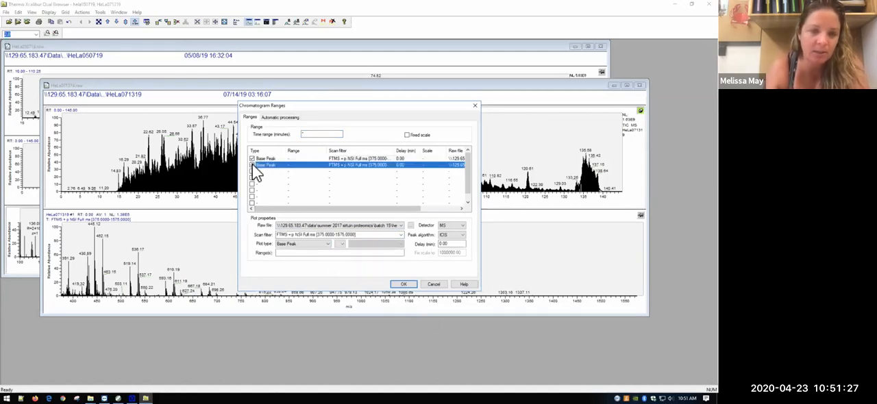
pyautogui.click(365, 226)
pyautogui.click(336, 237)
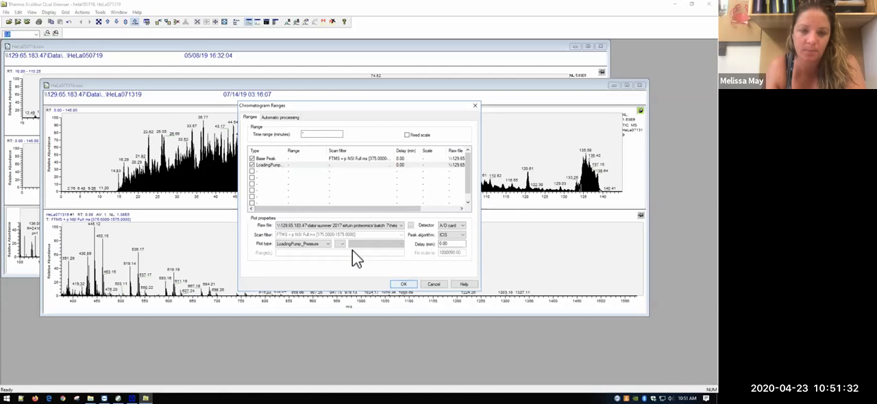
pyautogui.click(462, 226)
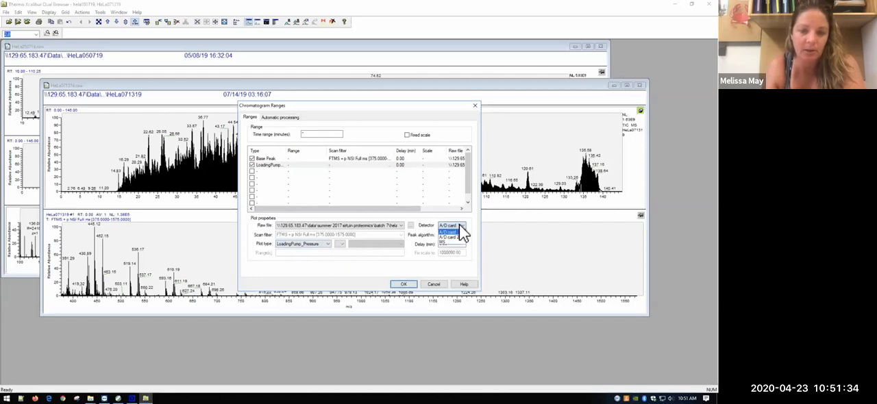
pyautogui.click(453, 243)
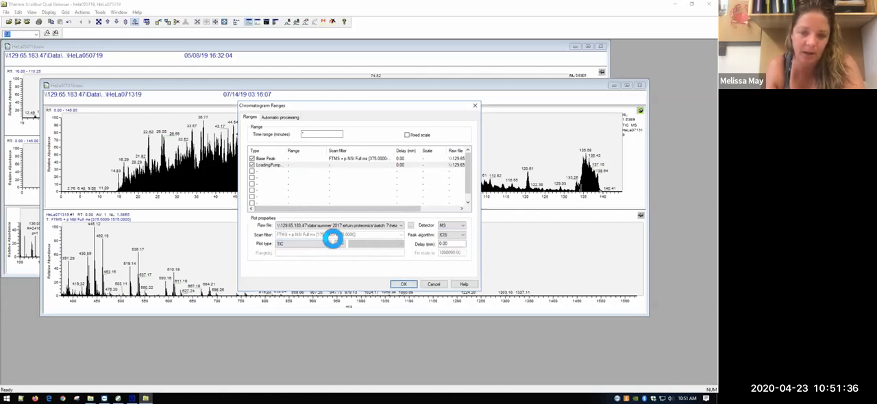
pyautogui.click(327, 244)
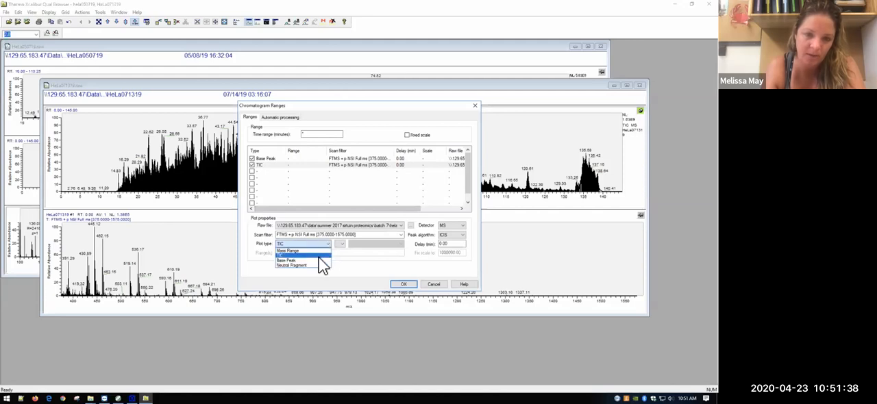
pyautogui.click(346, 261)
pyautogui.click(403, 283)
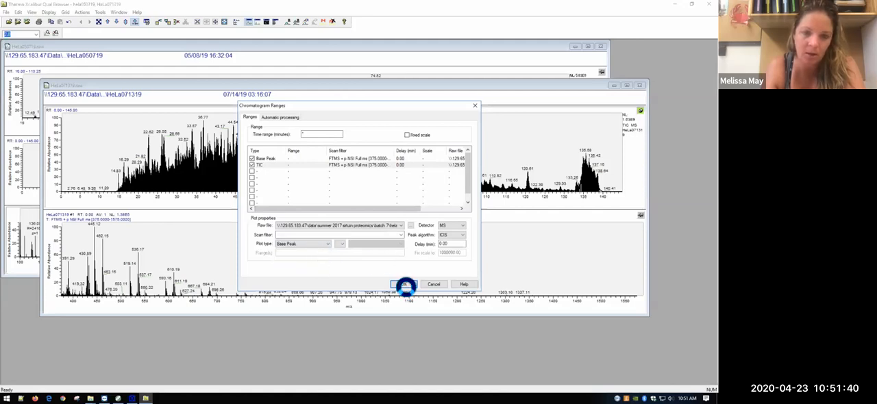
pyautogui.click(408, 285)
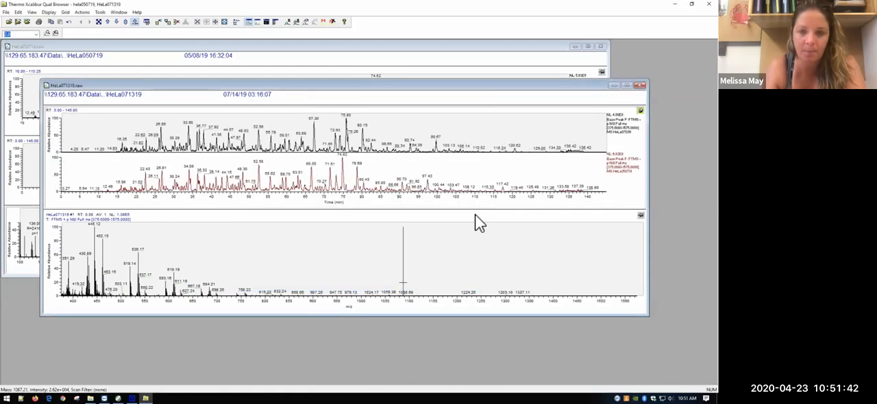
pyautogui.click(624, 80)
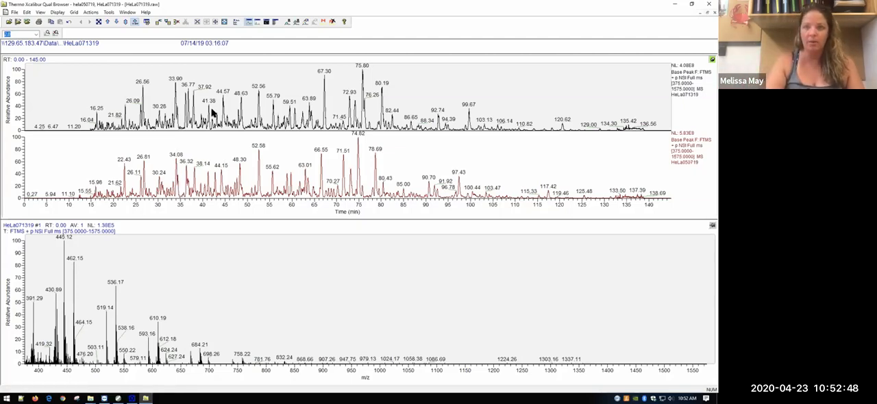
# Step: Close both HeLa raw files, exit Qual Browser and launch FreeStyle from Xcalibur
pyautogui.click(715, 13)
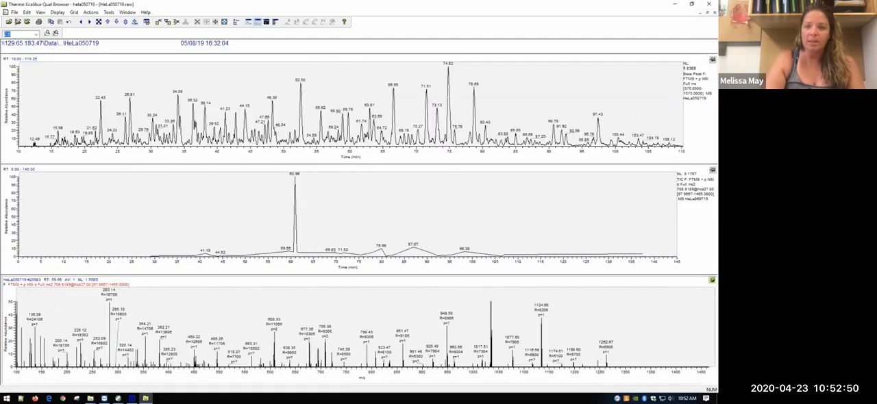
pyautogui.click(714, 12)
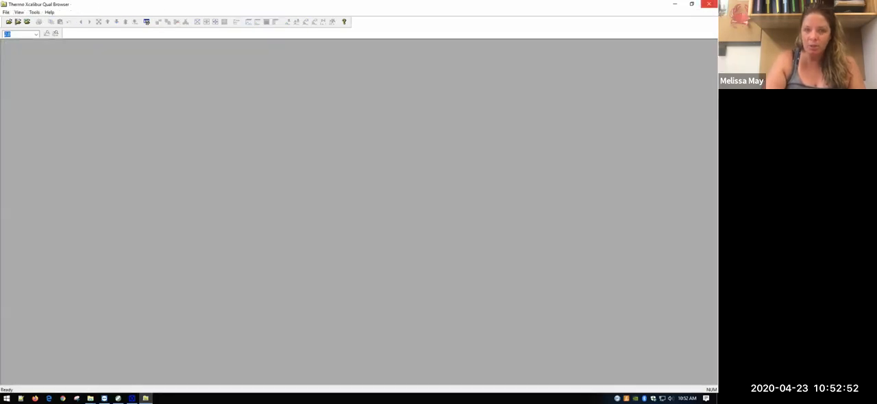
pyautogui.click(708, 3)
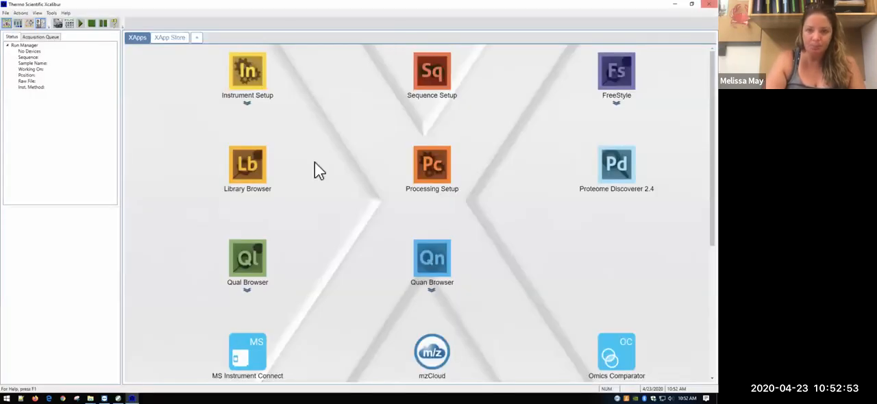
pyautogui.click(622, 81)
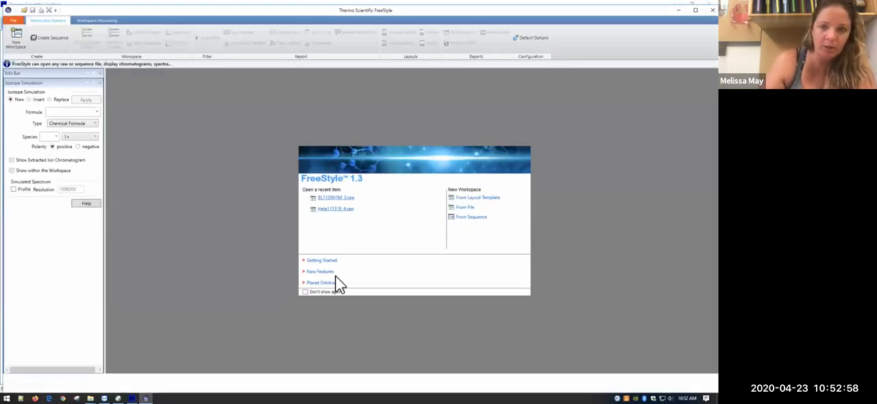
# Step: Try the recent Hela111318_4.raw, and open HeLa051019.raw from the Data share's Summer 2017 Sirtuin Proteomics, Batch 8 folder
pyautogui.click(335, 208)
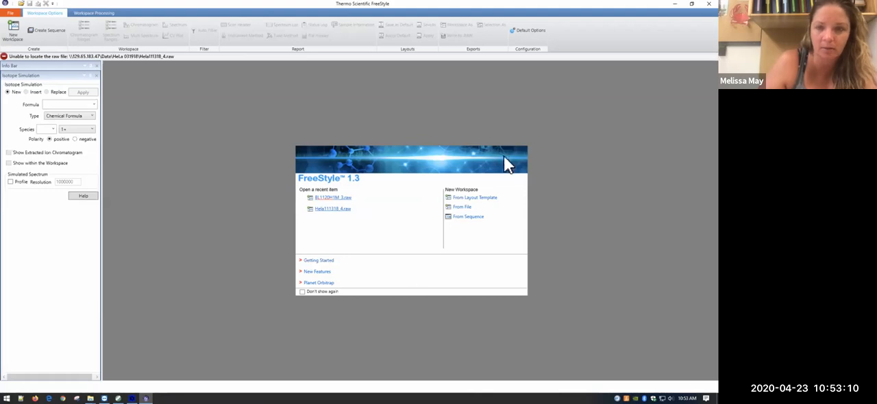
pyautogui.click(461, 207)
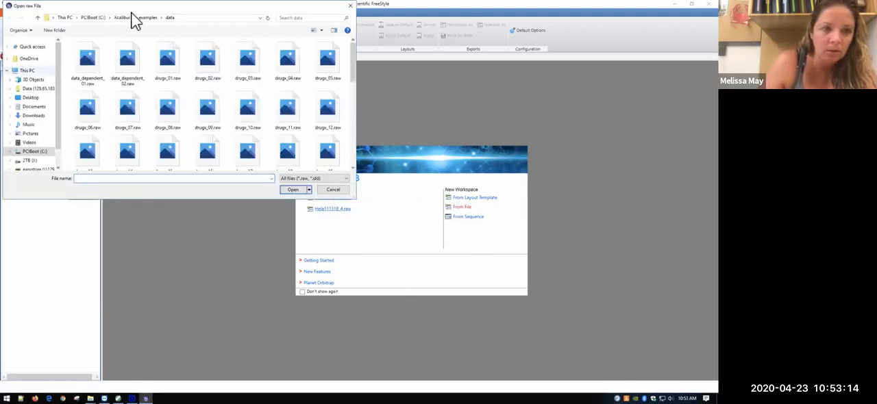
pyautogui.click(34, 88)
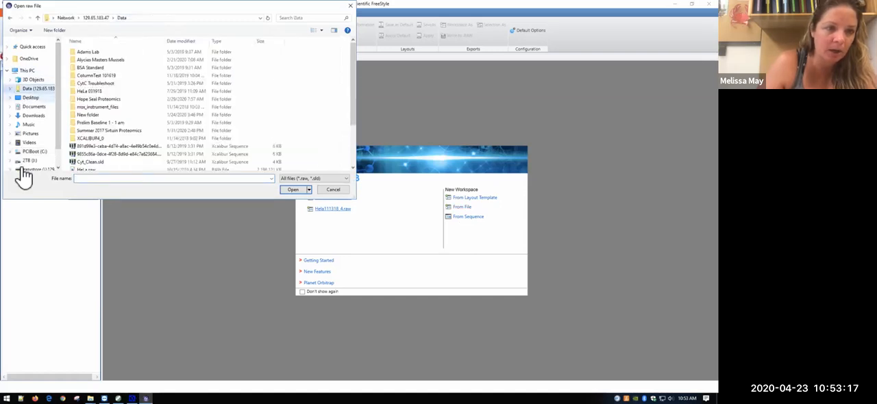
pyautogui.doubleClick(96, 130)
pyautogui.doubleClick(86, 106)
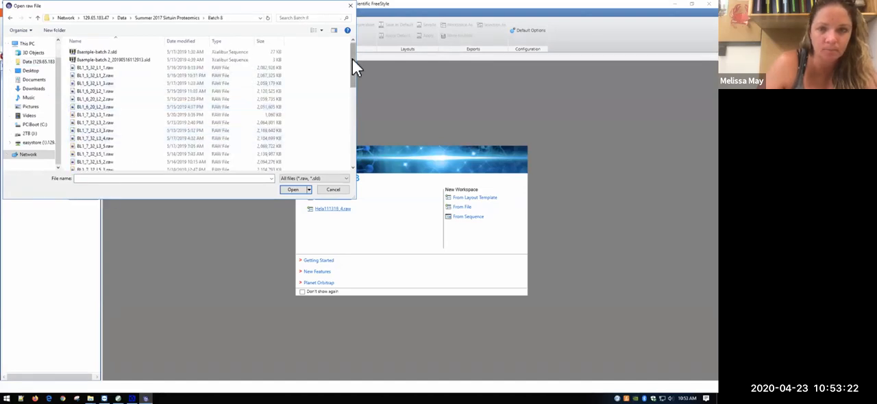
pyautogui.moveTo(354, 93); pyautogui.dragTo(353, 170)
pyautogui.click(144, 151)
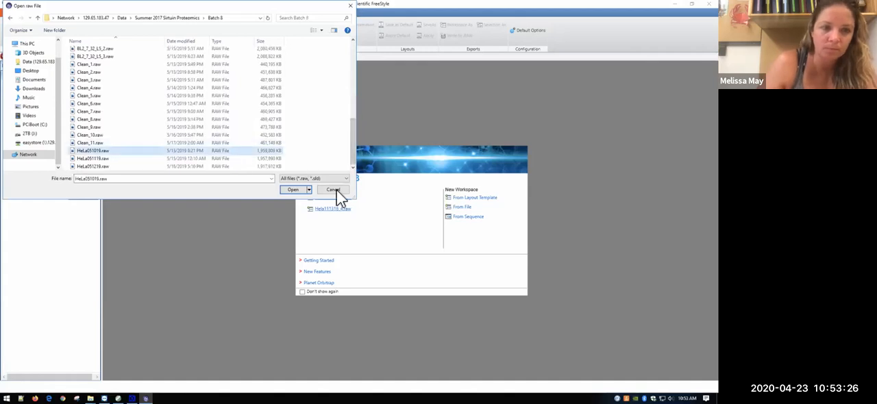
pyautogui.click(303, 189)
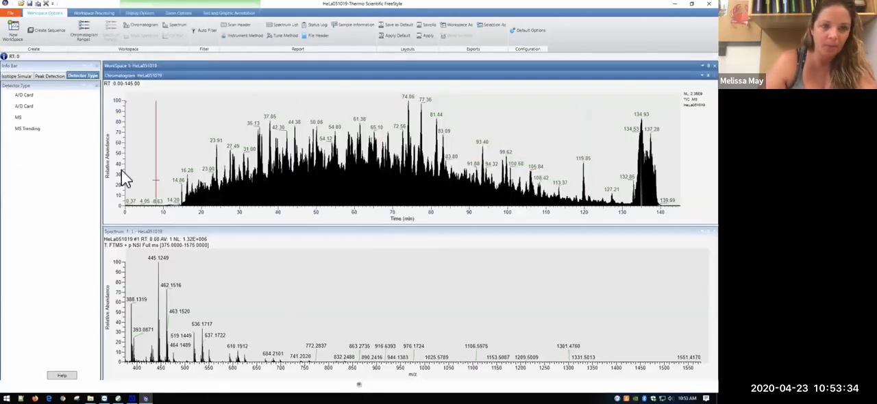
# Step: View the loading pump pressure trace from the A/D Card detector and return to the MS chromatogram
pyautogui.click(28, 108)
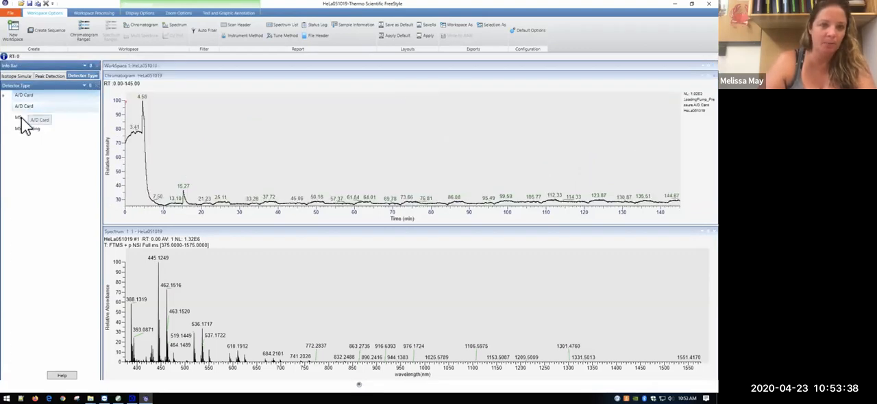
pyautogui.click(26, 119)
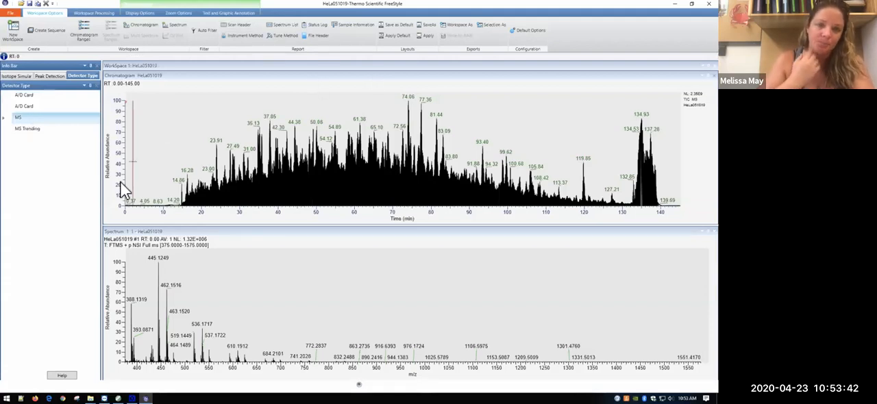
pyautogui.moveTo(121, 182)
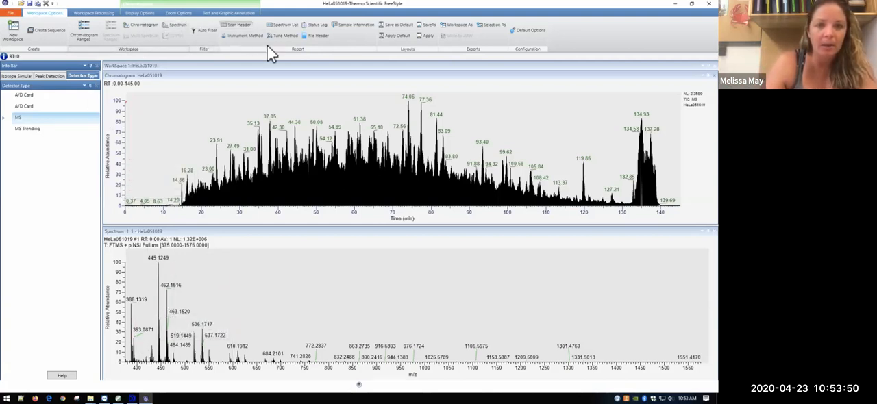
# Step: Display the Chromatogram Ranges table for the workspace and bring up the peak detection settings
pyautogui.click(84, 29)
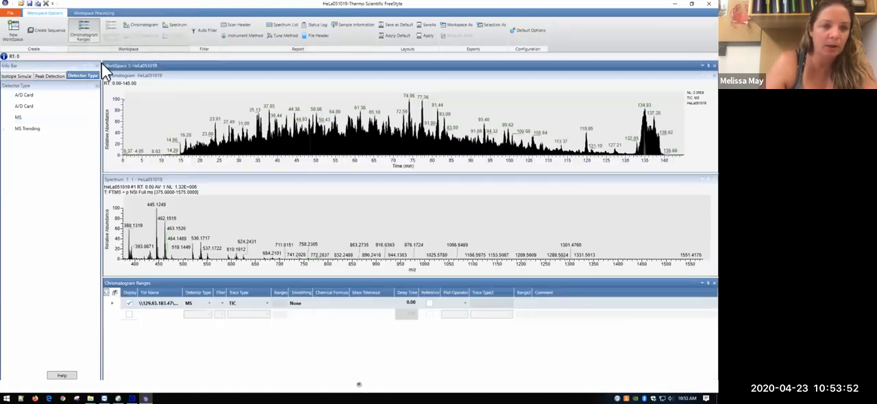
pyautogui.click(211, 313)
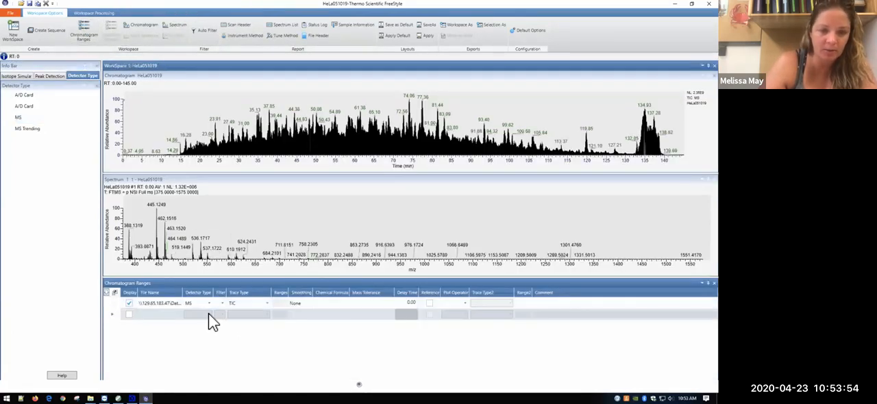
pyautogui.click(27, 77)
pyautogui.click(53, 74)
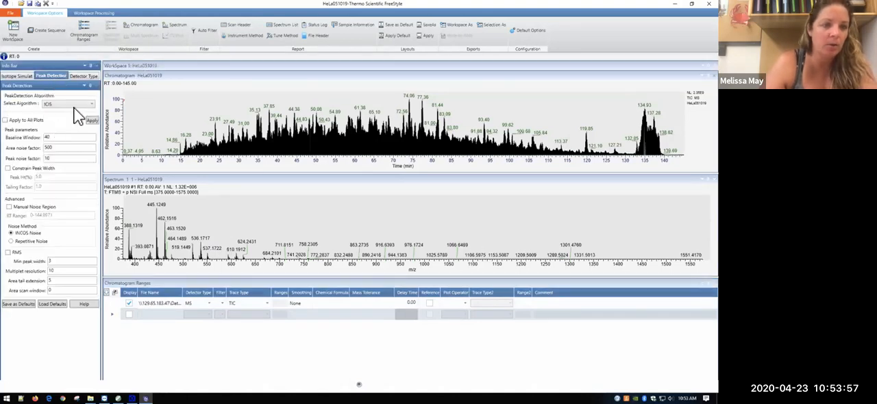
# Step: Zoom the HeLa051019 spectrum in to about m/z 433 to 452 and look over the processing and display options
pyautogui.click(155, 211)
pyautogui.moveTo(150, 211); pyautogui.dragTo(159, 257)
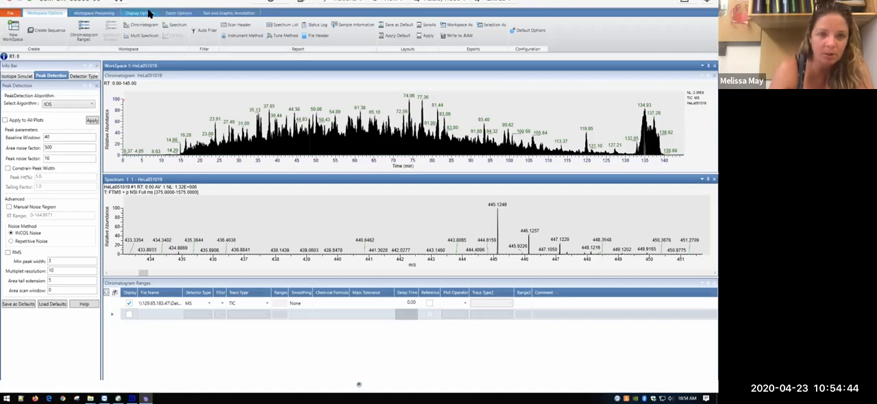
pyautogui.click(94, 14)
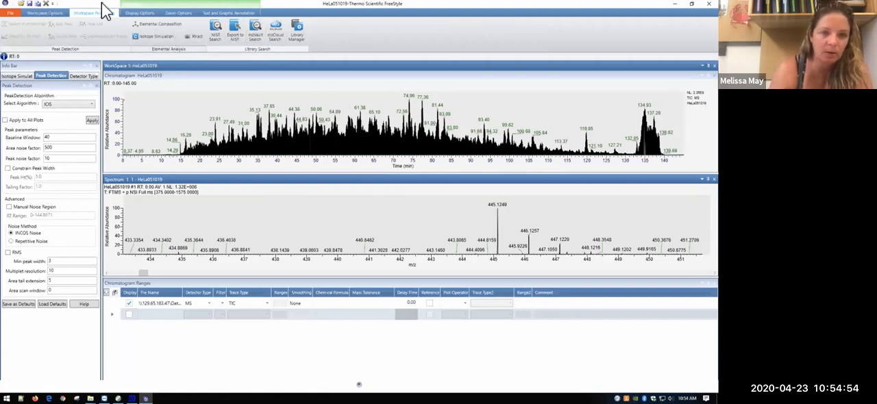
pyautogui.click(133, 14)
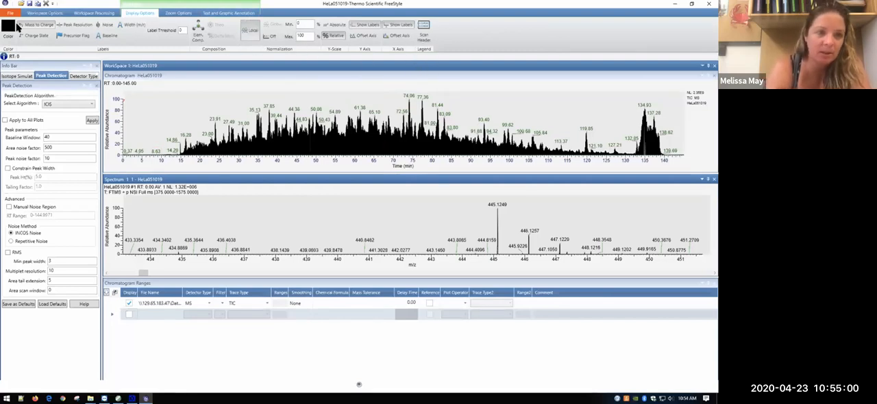
# Step: Reset the spectrum's scaling and label its peaks with mass to charge and charge state
pyautogui.click(35, 26)
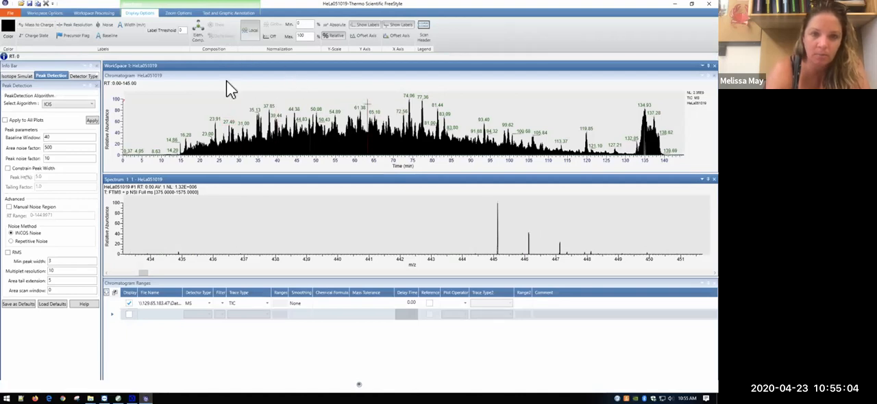
pyautogui.rightClick(292, 238)
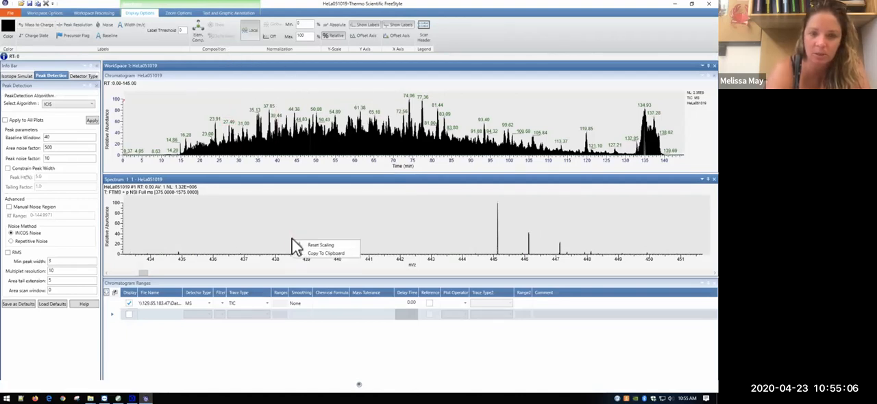
pyautogui.click(317, 243)
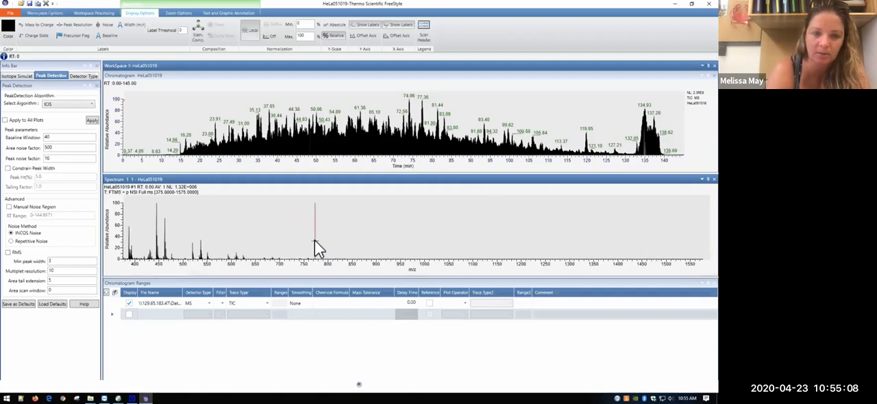
pyautogui.click(38, 27)
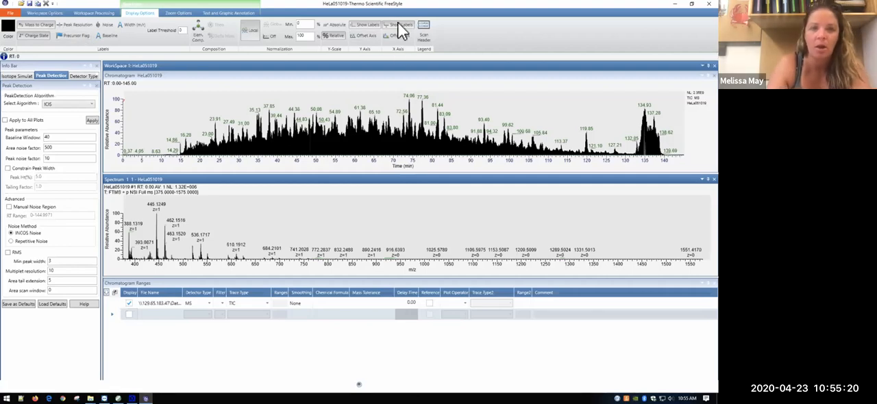
# Step: Switch the spectrum's Y scale to absolute and back to relative, and glance at the zoom options
pyautogui.click(333, 25)
pyautogui.click(335, 36)
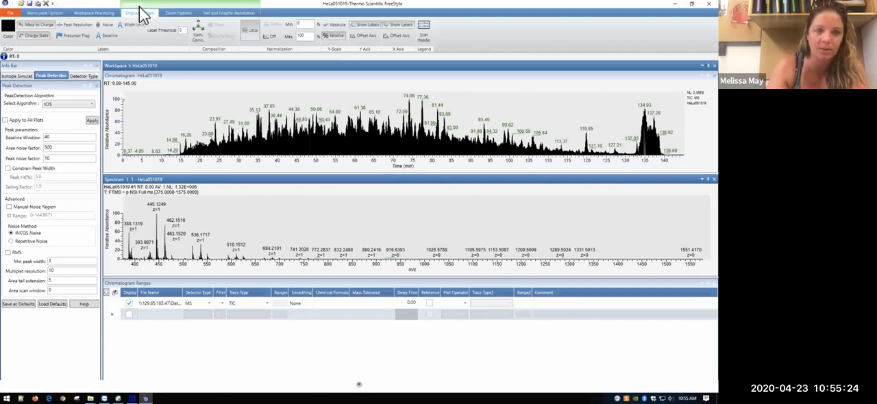
pyautogui.click(180, 12)
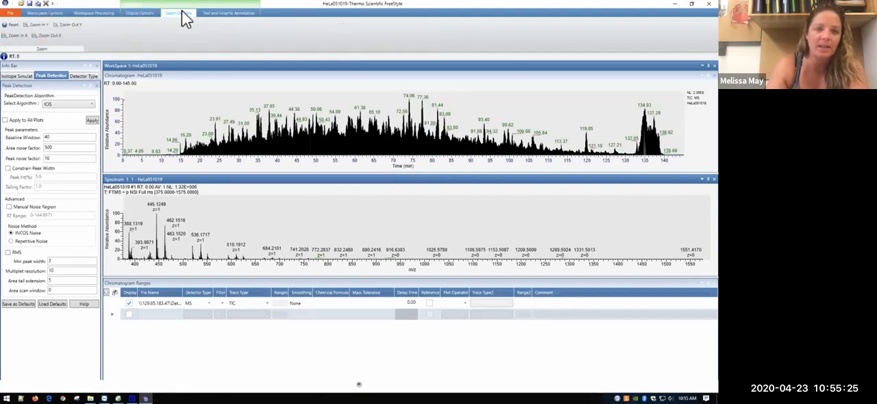
pyautogui.click(140, 14)
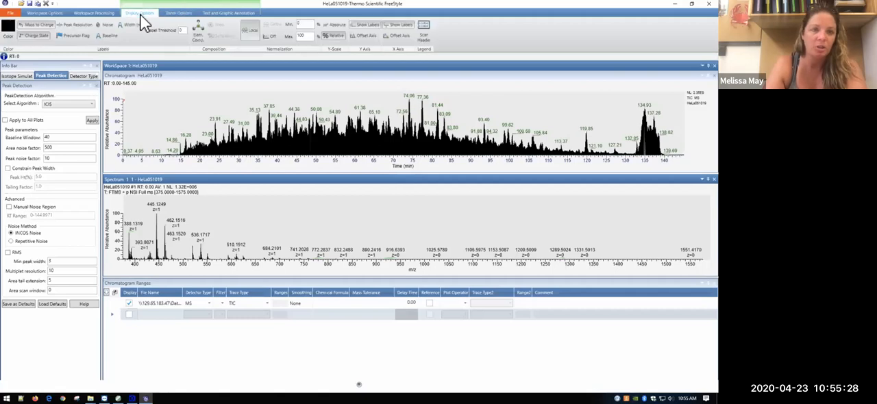